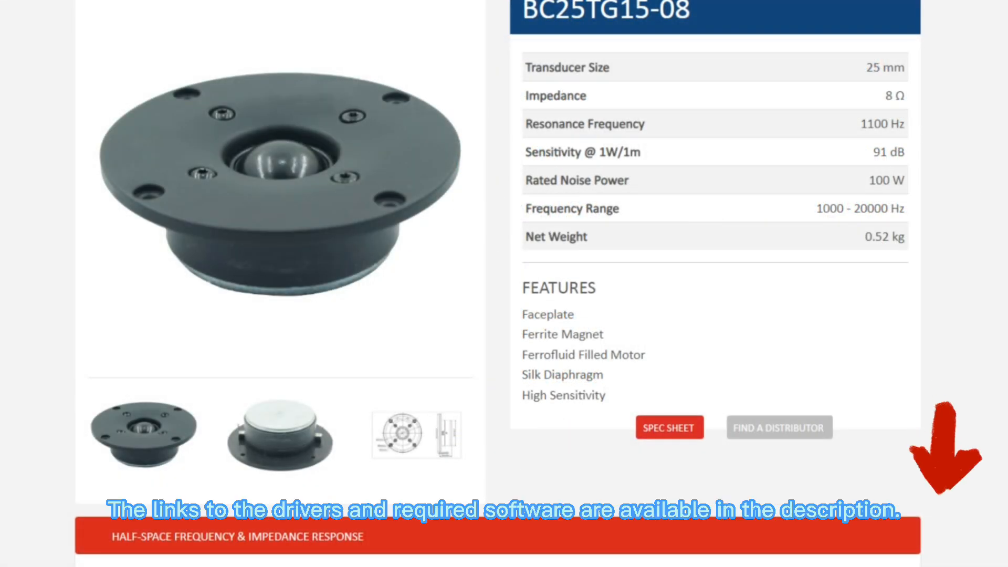
- Show only the On Axis curve in the tweeter's frequency response chart by hiding the Impedance, 60 Deg and 30 Deg curves
scroll(505, 284, down, 10)
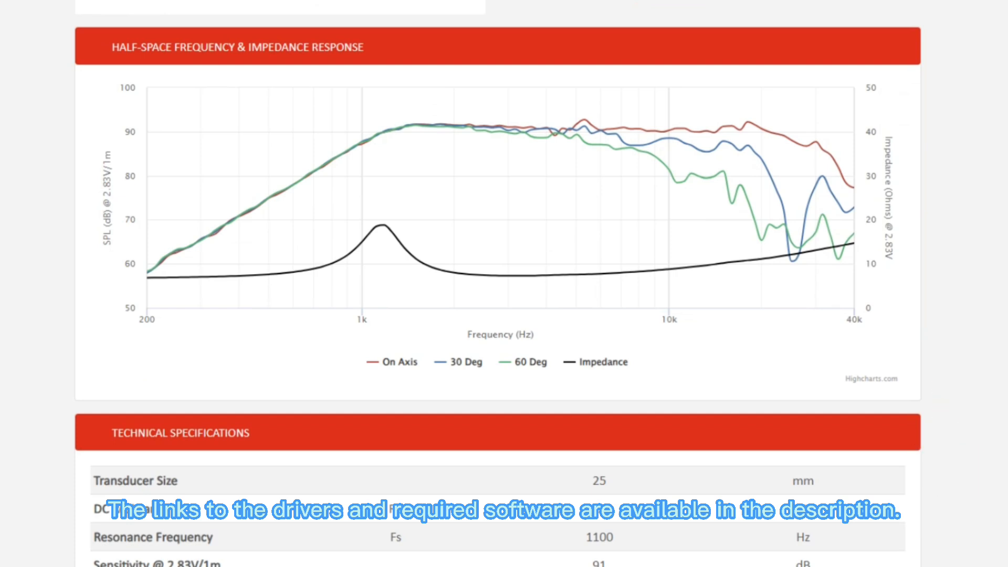
click(608, 366)
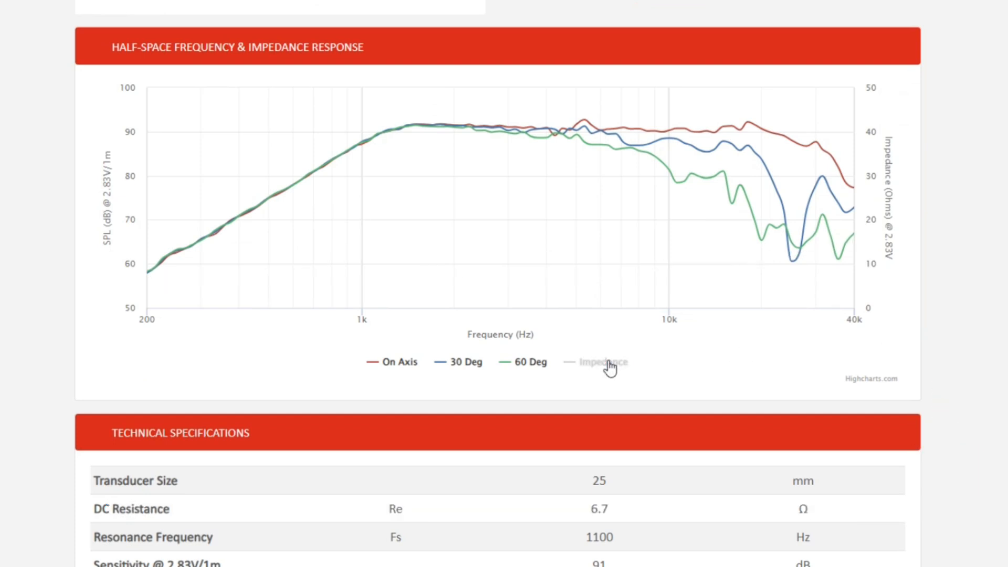
click(532, 364)
click(466, 367)
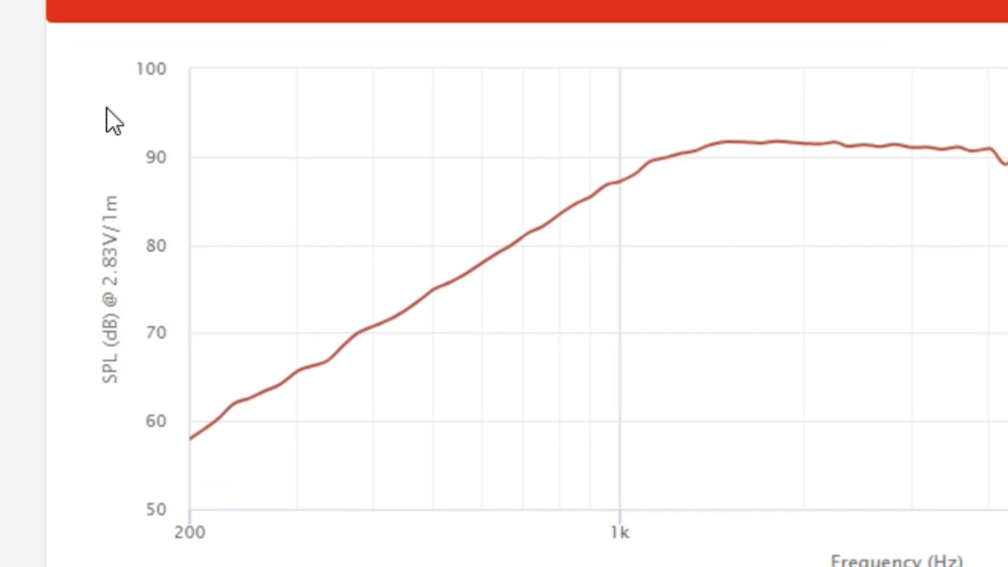
- Enter the first on-axis frequency and SPL pairs in Tweeter_0.txt, one per line: 200 57.968, 375 69.947 and 530 75.734
mouse_move(191, 437)
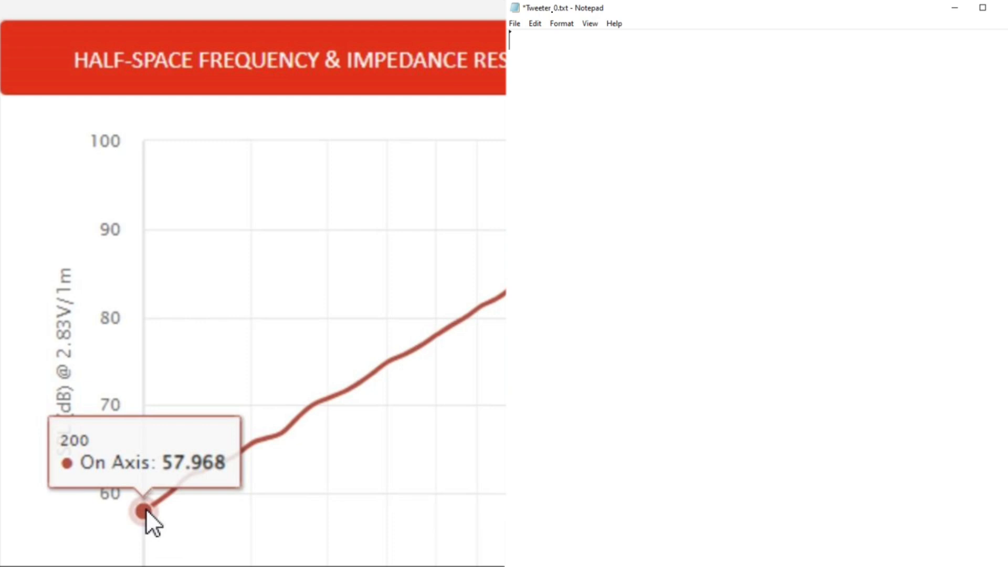
text(200)
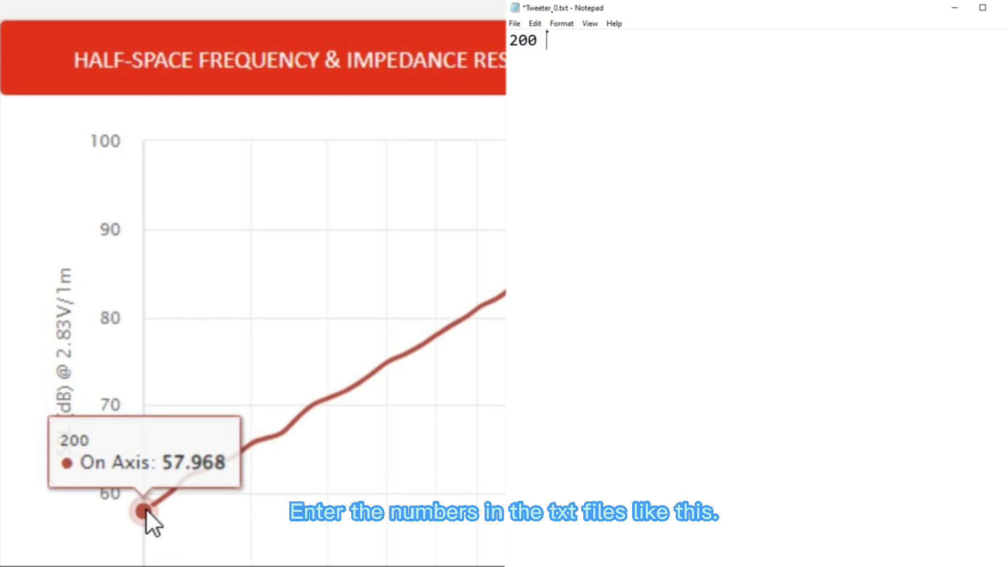
text( 57.968)
key(Return)
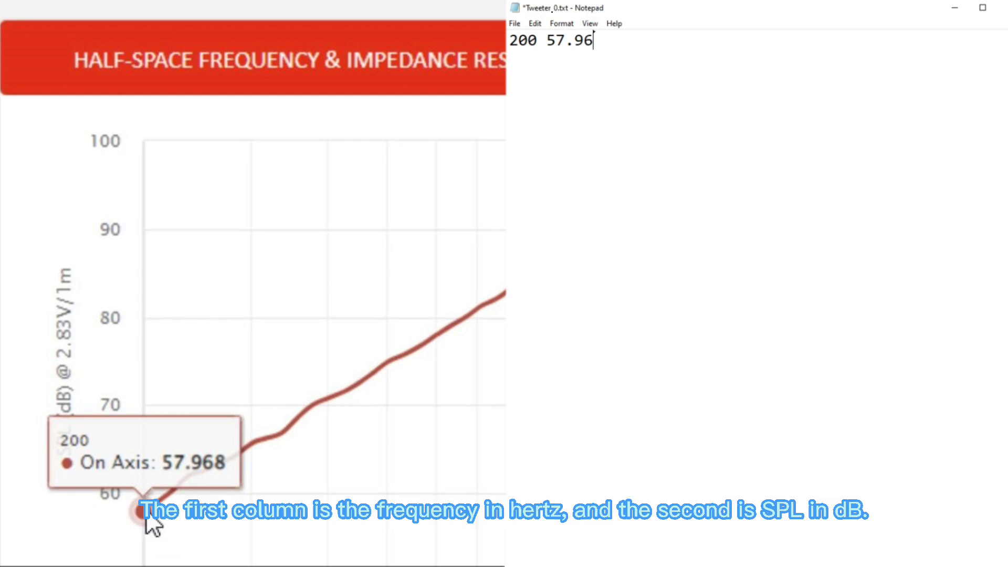
text(375)
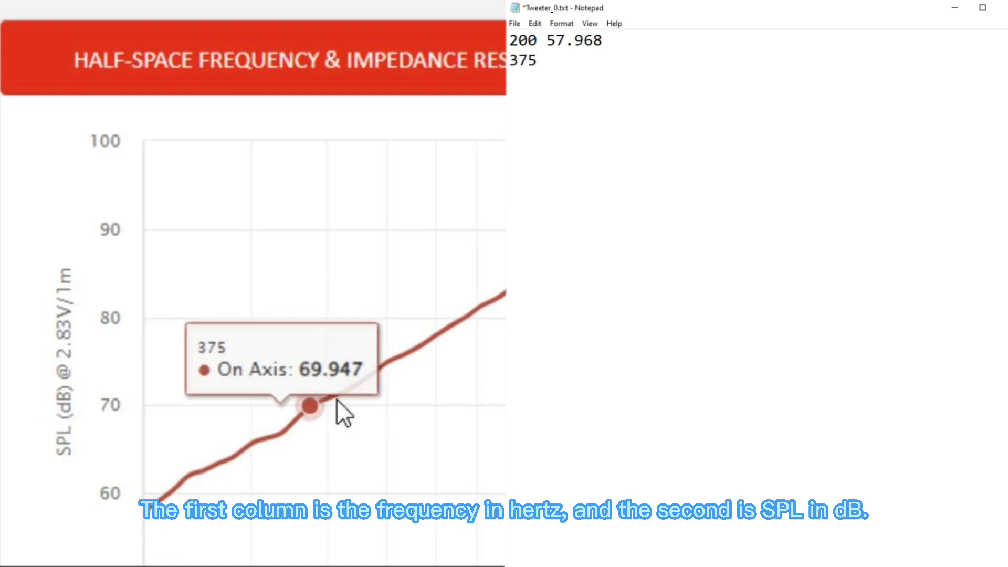
text( 69.947)
mouse_move(429, 354)
text(530 75.734)
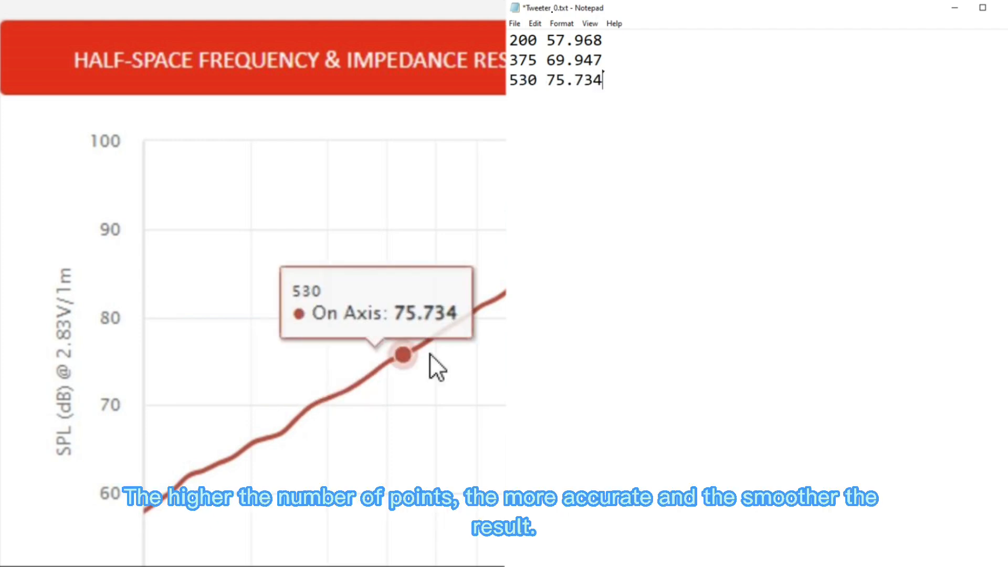
- Add the on-axis points 750 82.084, 1000 87.164, 1180 89.826, 1400 91.291 and 4000 90.899 to Tweeter_0.txt
key(Return)
mouse_move(421, 313)
text(750 82.084)
key(Return)
mouse_move(339, 267)
text(1000 87.164)
key(Return)
mouse_move(386, 247)
text(1180 89.)
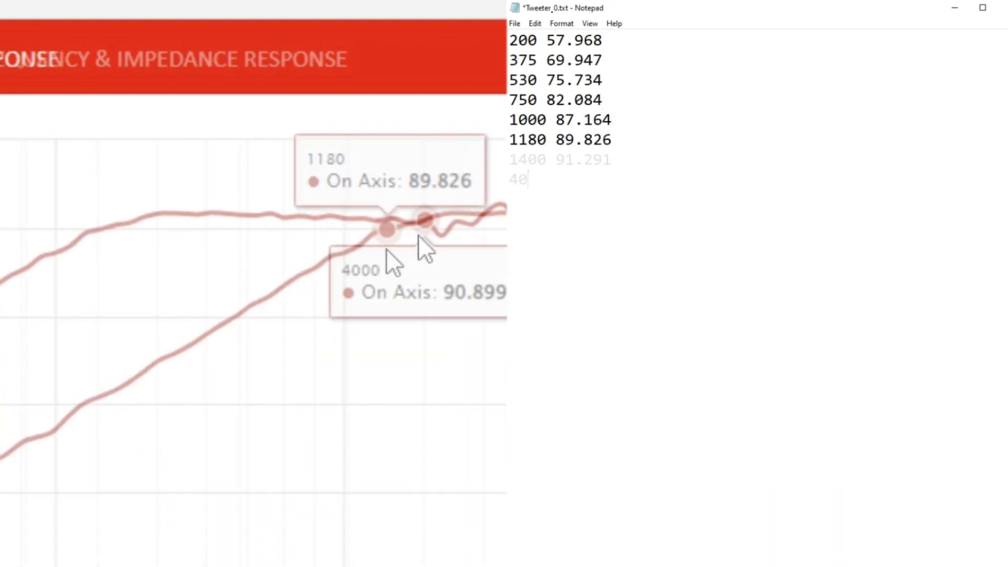
text(90.899)
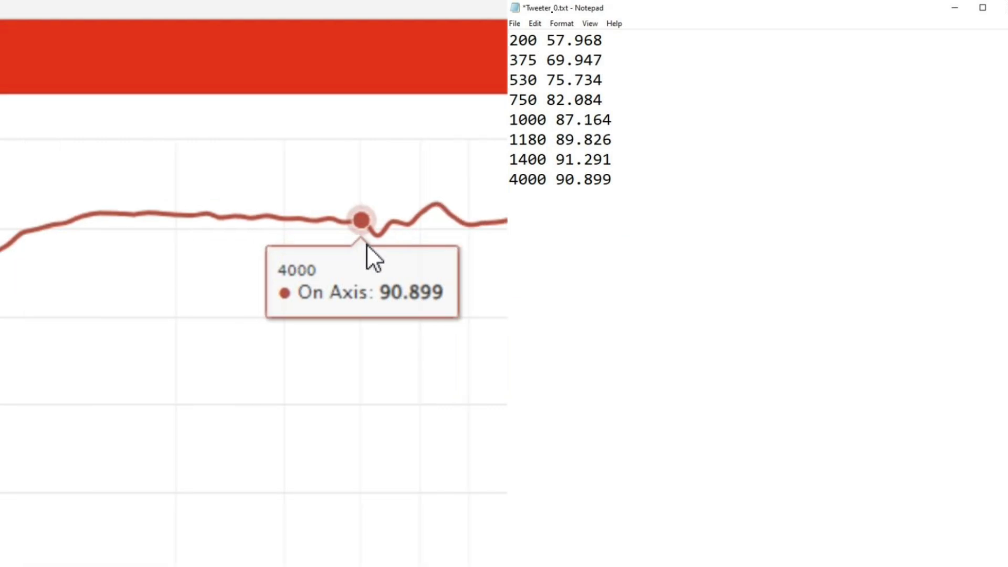
- Complete the on-axis list in Tweeter_0.txt with the chart's points from 4250 89.125 up to 20000 90.661
text( 4250 89.125 4500 90.746 4750 90.412 5300 92.735 6000 90)
mouse_move(427, 225)
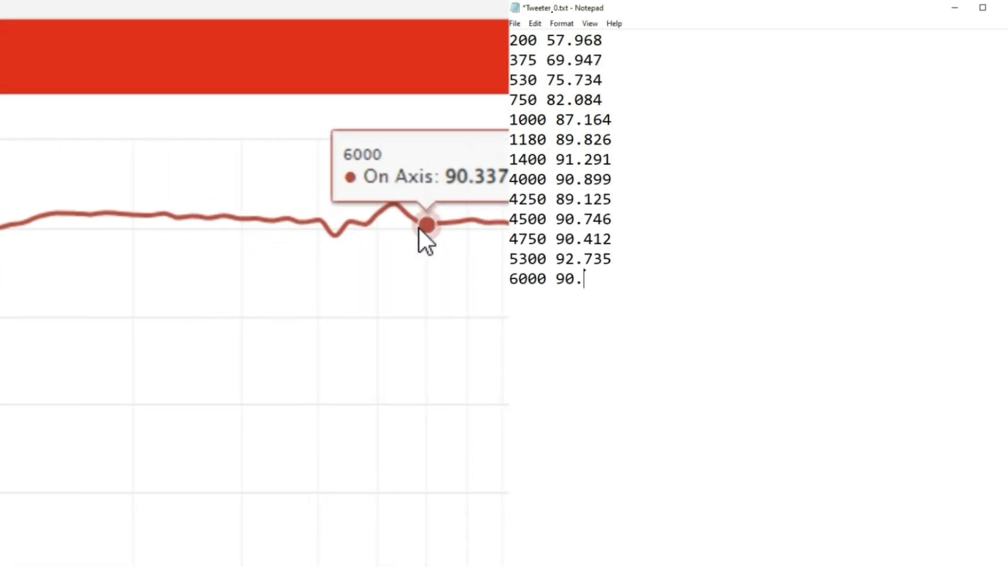
text(.337 9000 90.177 10600 90.736 11200 90.749 11800 90.073 13200 90.192 14000 89.802 15000 91.185 16000 91.3)
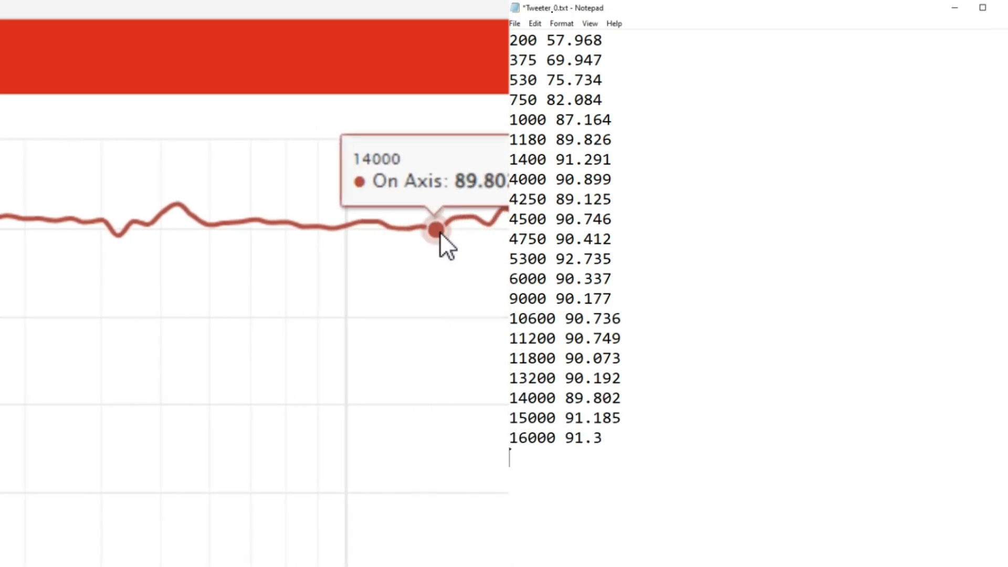
text( 17000 90.396 18000 92.231 19000 91.529 20000 90.661)
- Save the finished on-axis data in Tweeter_0.txt
key(alt+f)
key(Down)
key(Down)
key(Down)
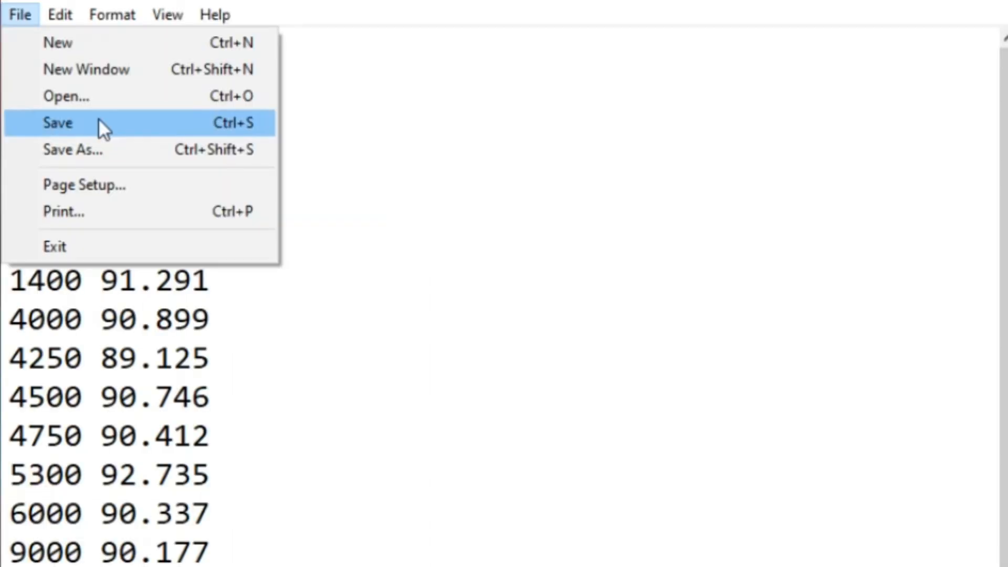
click(556, 80)
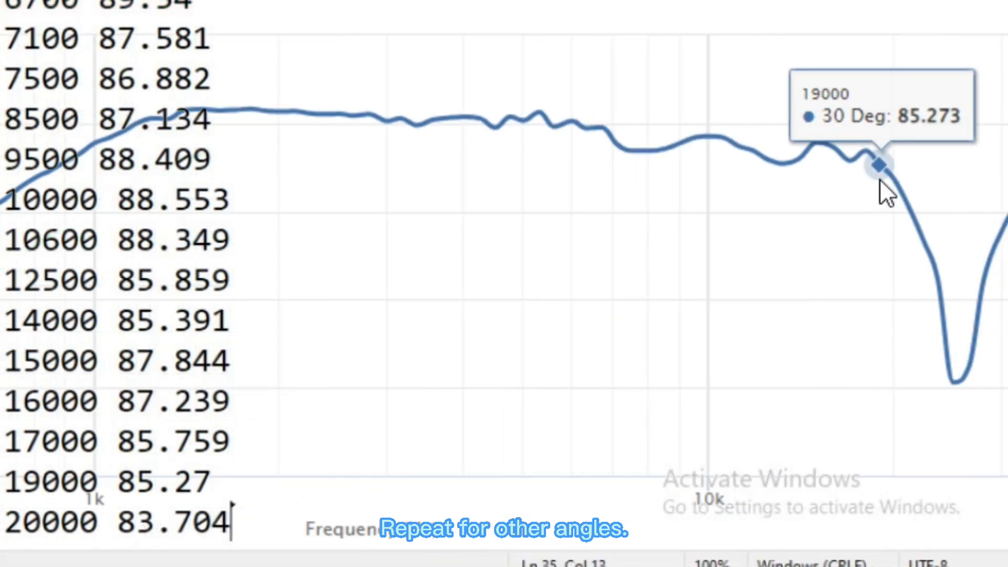
mouse_move(893, 179)
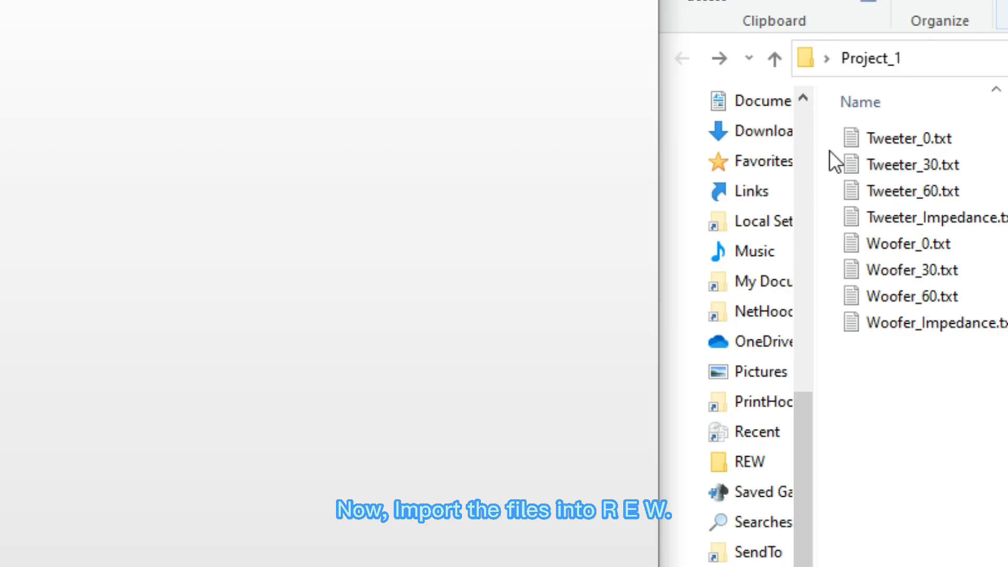
- Import Tweeter_0.txt, Tweeter_30.txt and Tweeter_60.txt together from the Project_1 folder into REW as measurements
click(887, 141)
ctrl+click(894, 167)
ctrl+click(900, 185)
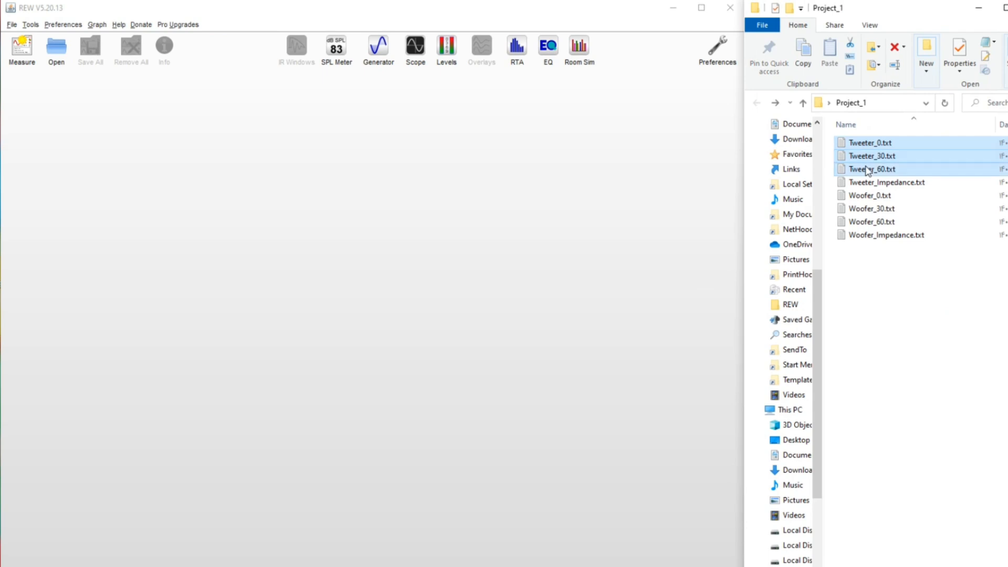
drag(867, 171, 179, 187)
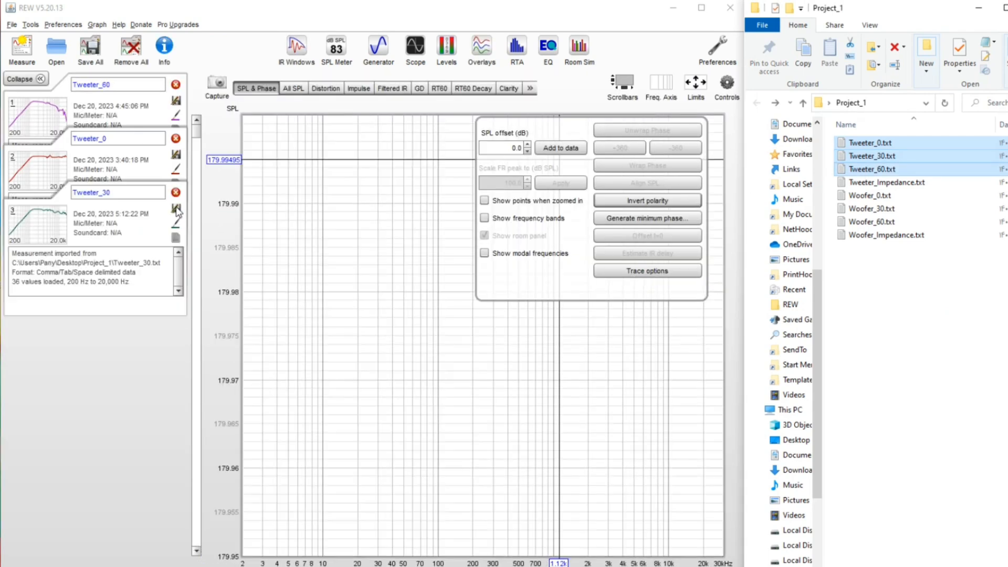
- Import Tweeter_Impedance.txt from the Project_1 folder as an impedance measurement
click(11, 25)
mouse_move(53, 118)
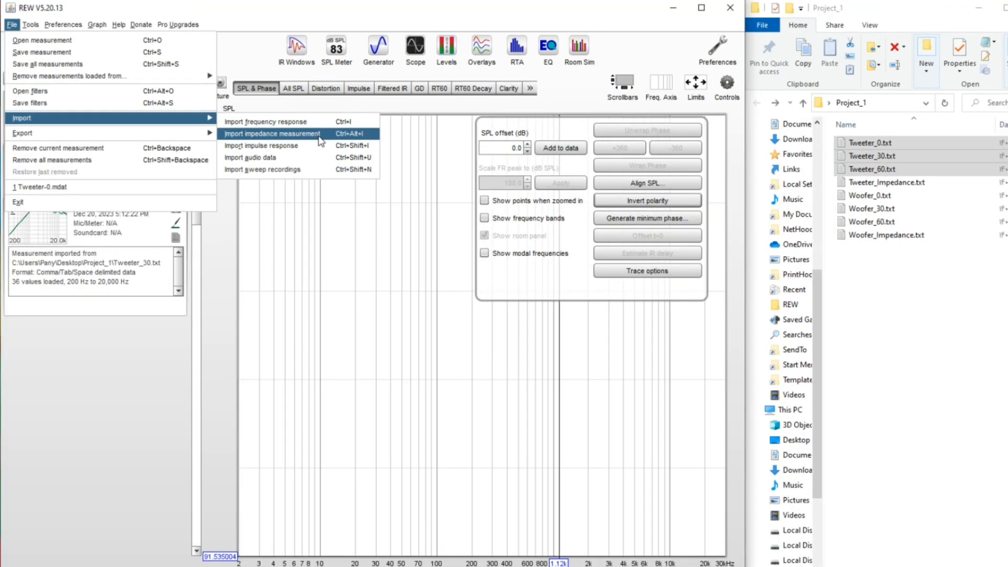
click(318, 134)
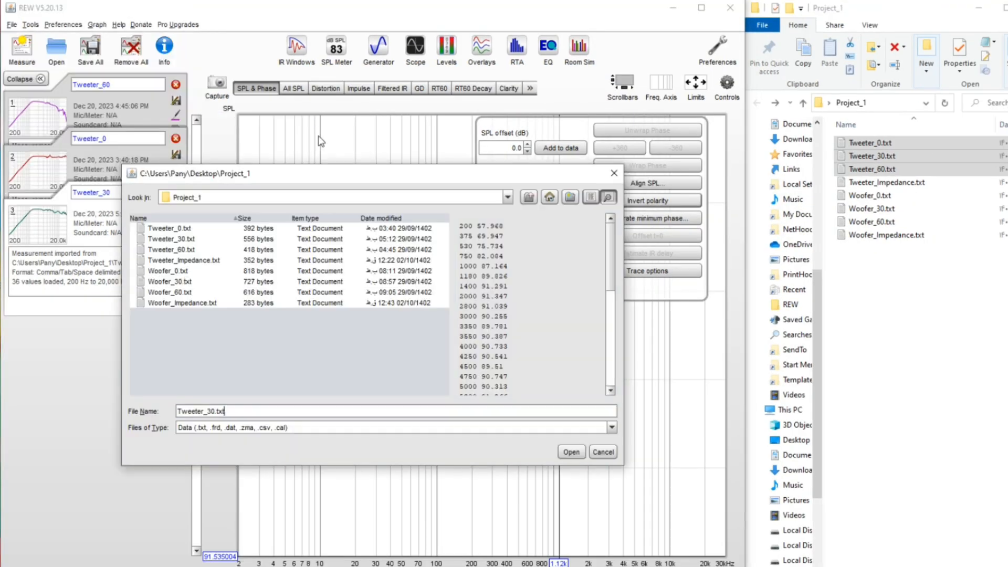
click(195, 261)
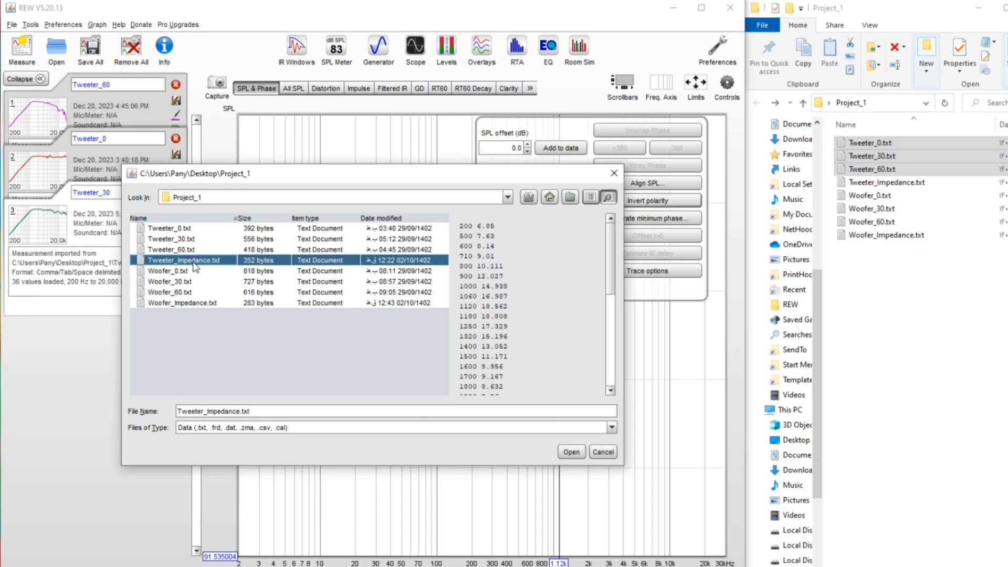
click(570, 453)
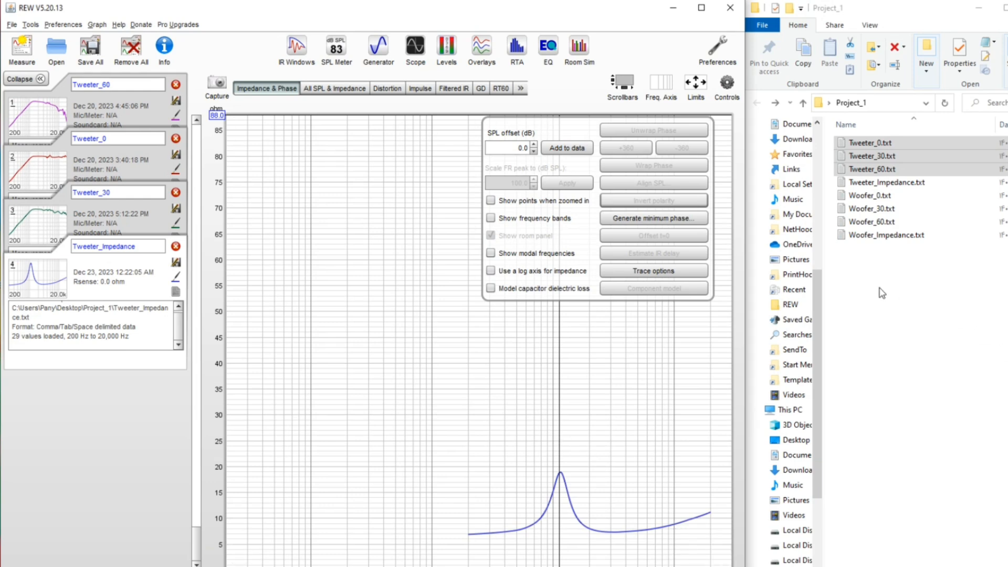
- Import Woofer_0.txt, Woofer_30.txt and Woofer_60.txt together from the Project_1 folder as measurements
click(854, 197)
ctrl+click(861, 211)
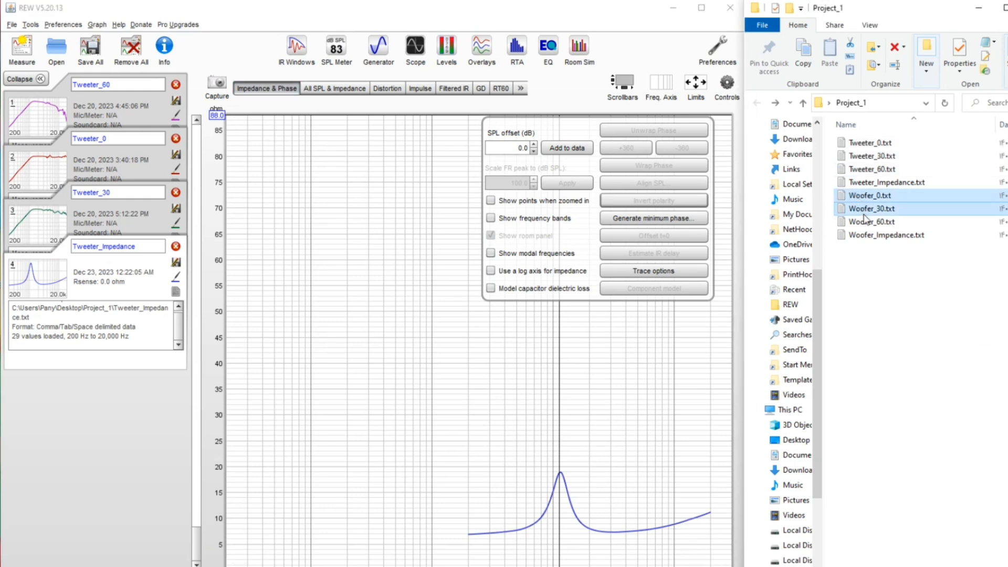
ctrl+click(867, 221)
drag(870, 198, 171, 379)
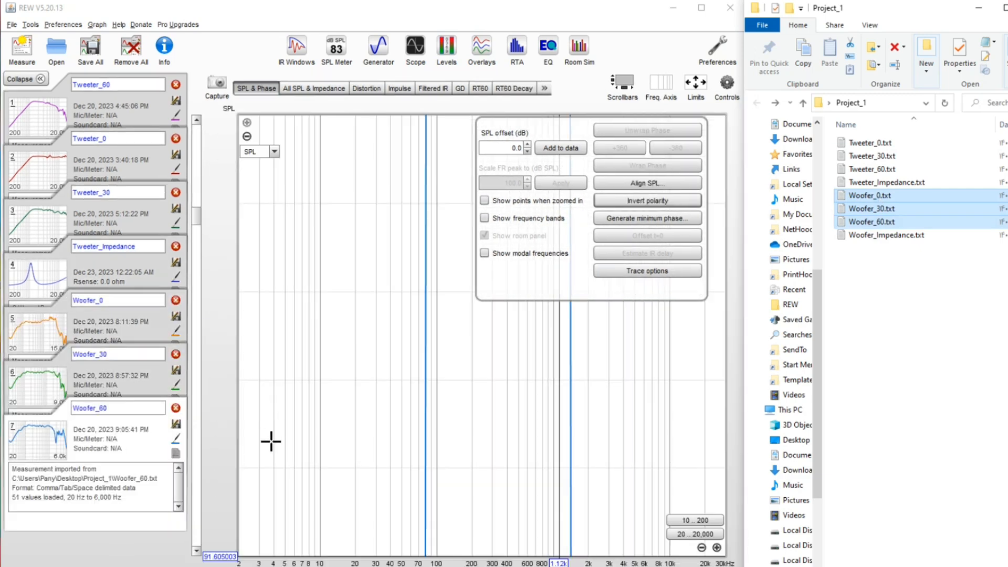
- Import Woofer_Impedance.txt from the Project_1 folder as an impedance measurement
click(11, 24)
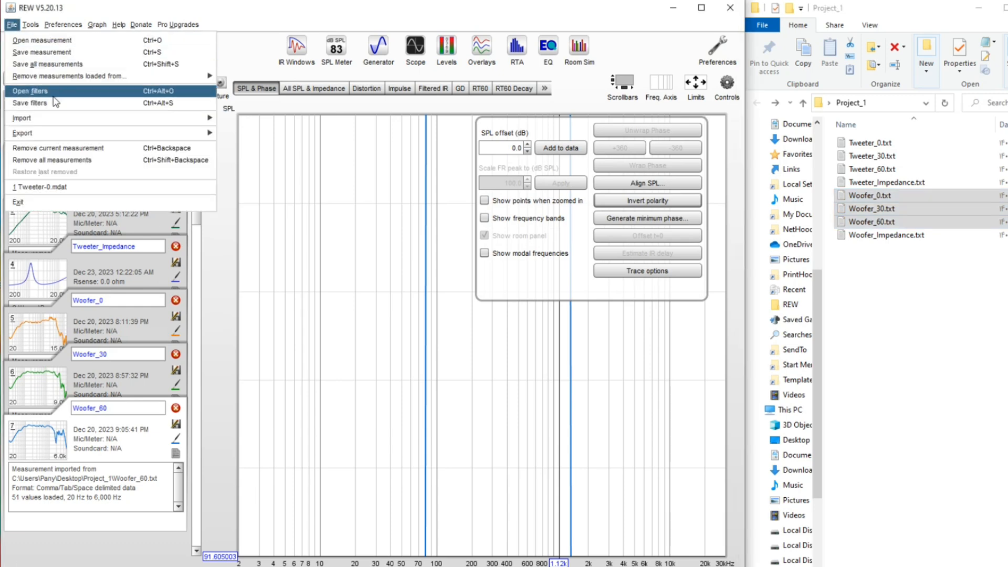
mouse_move(69, 120)
click(251, 132)
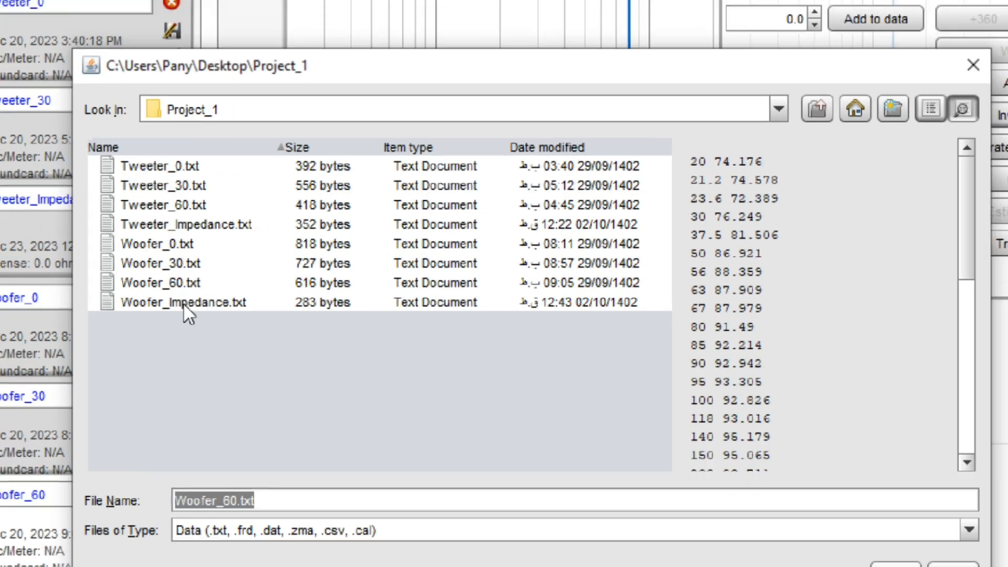
click(182, 303)
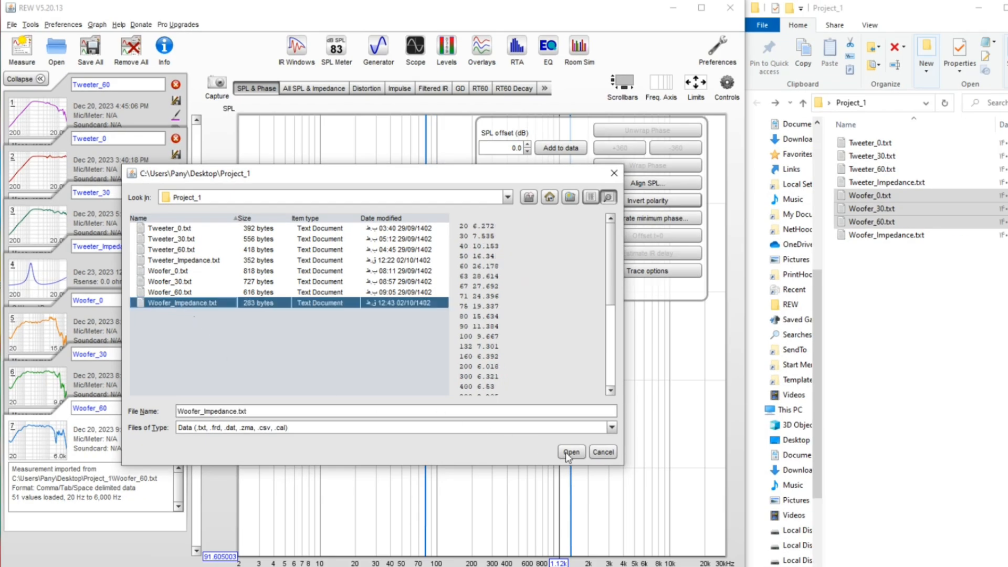
click(565, 453)
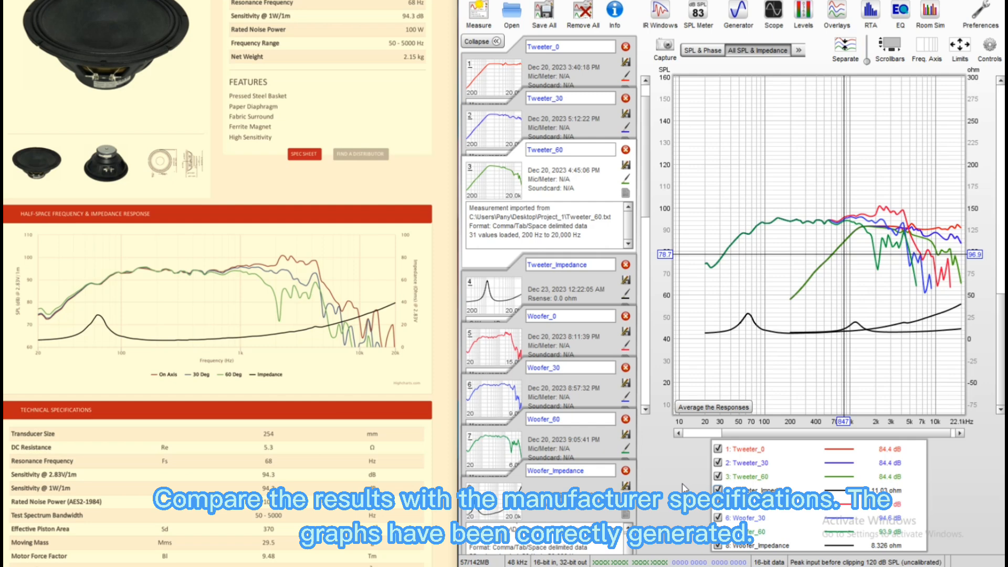
- Hide the Tweeter_0, Tweeter_30, Tweeter_60 and Tweeter_Impedance traces in the combined graph to compare the woofer curves with the manufacturer's chart
click(718, 449)
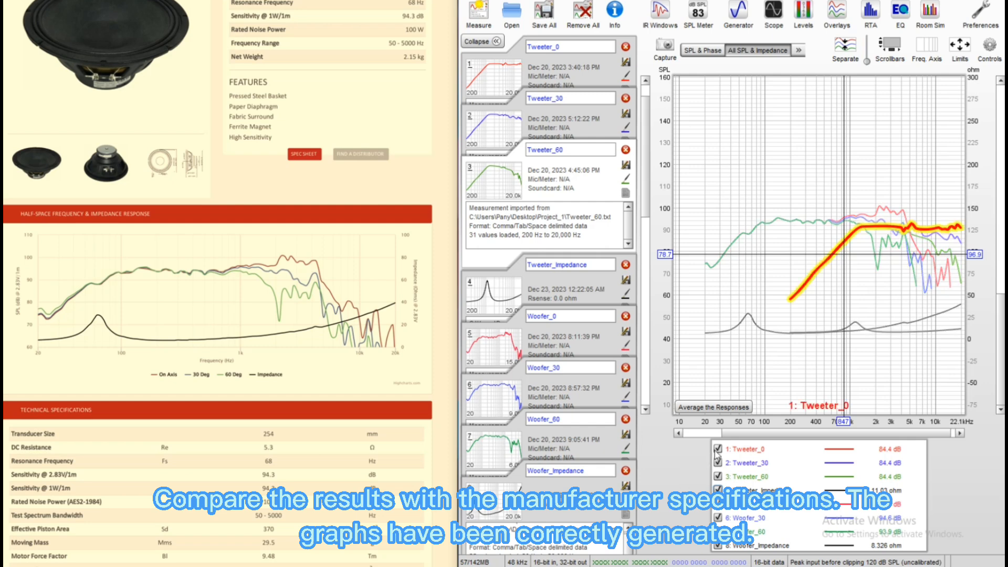
click(718, 463)
click(718, 477)
click(717, 489)
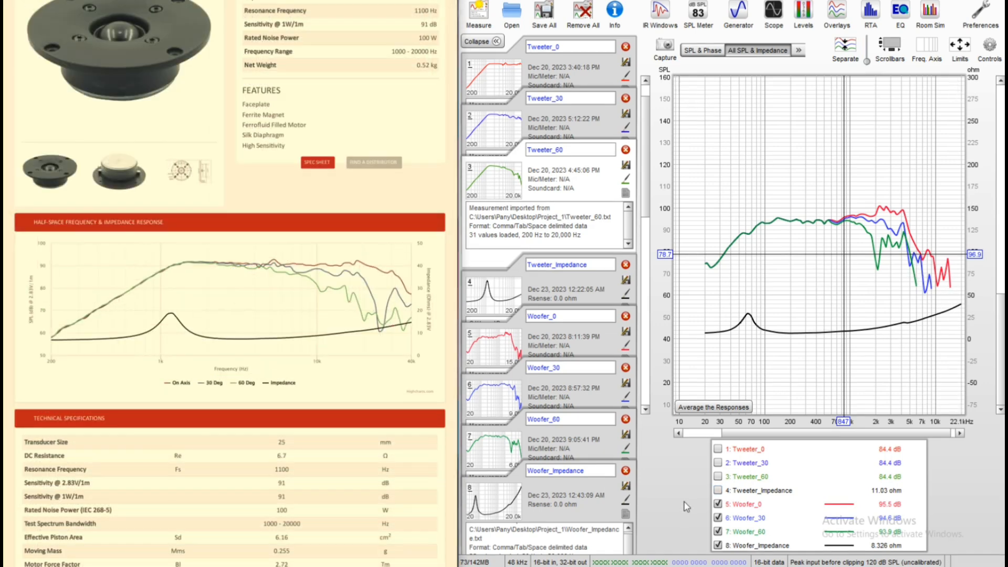
- Hide the four woofer traces and show the four tweeter traces in the combined graph to compare them with the manufacturer's chart
click(717, 504)
click(718, 518)
click(717, 532)
click(718, 545)
click(718, 490)
click(718, 476)
click(718, 463)
click(718, 449)
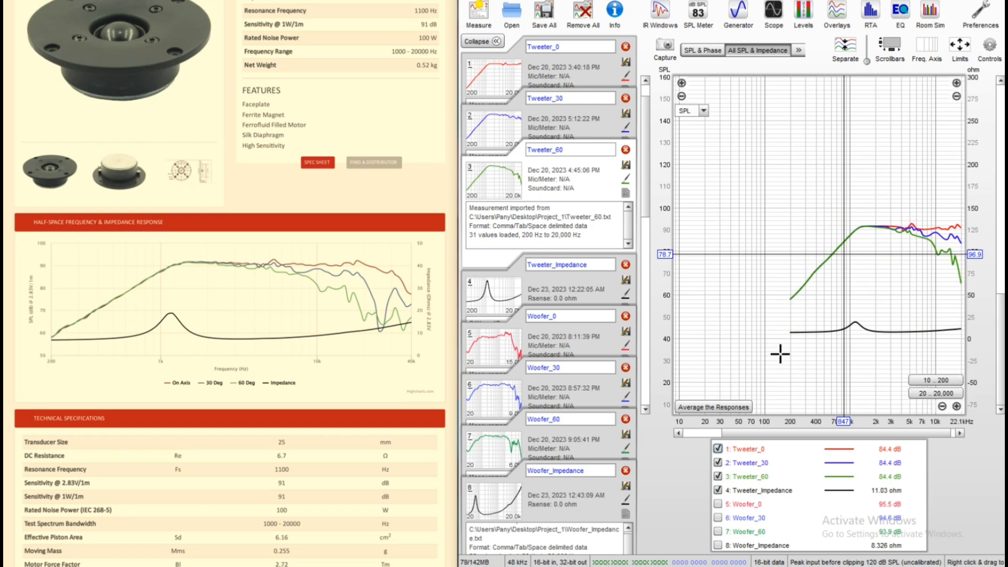
drag(894, 274, 844, 272)
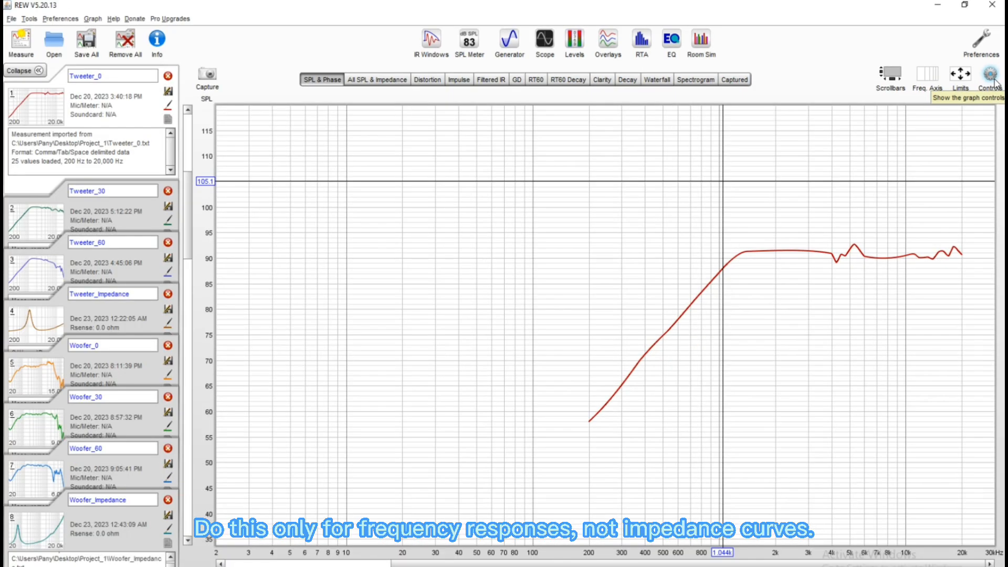
- Generate the minimum phase for the Tweeter_0 measurement with Replicate data outside range enabled
click(986, 71)
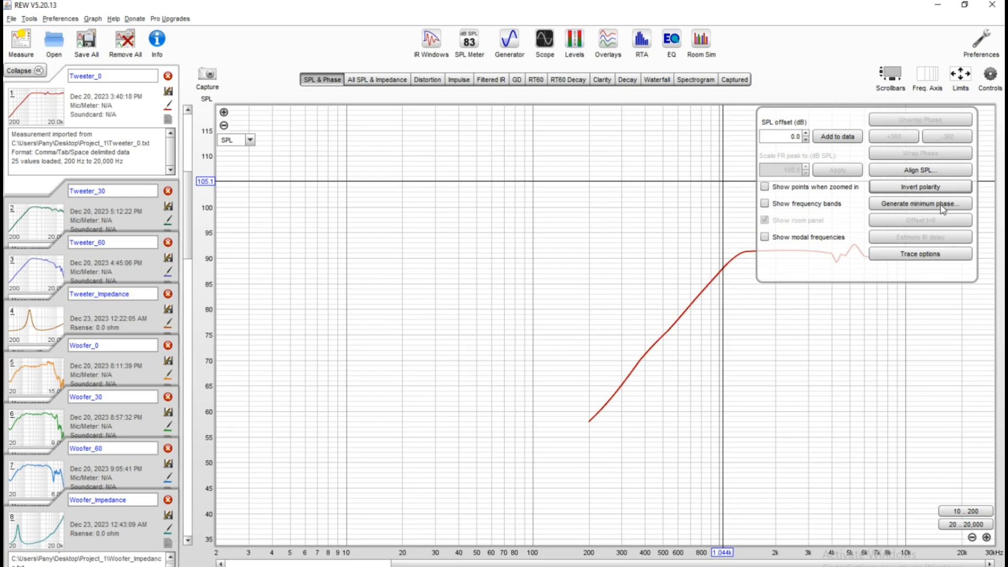
click(944, 210)
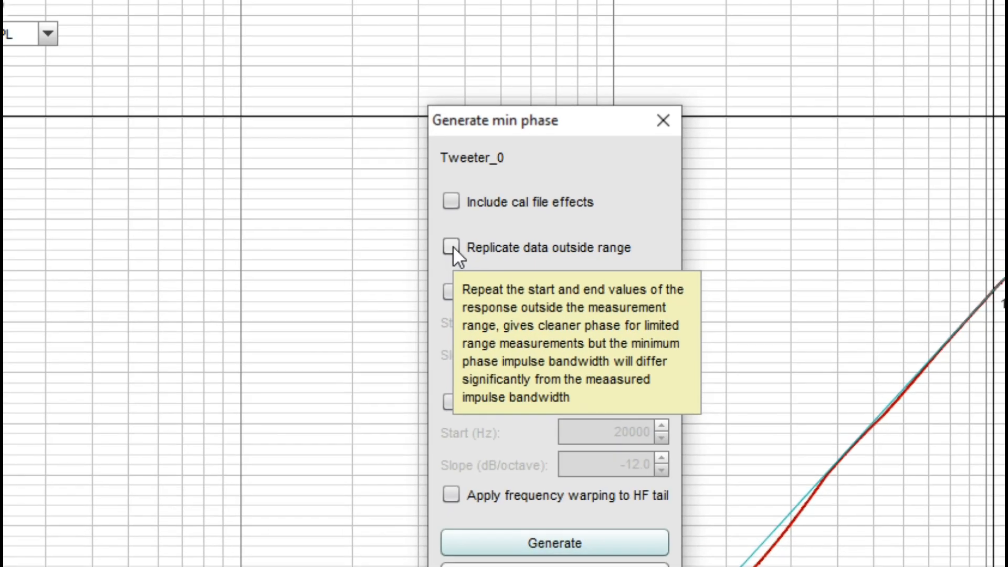
click(452, 247)
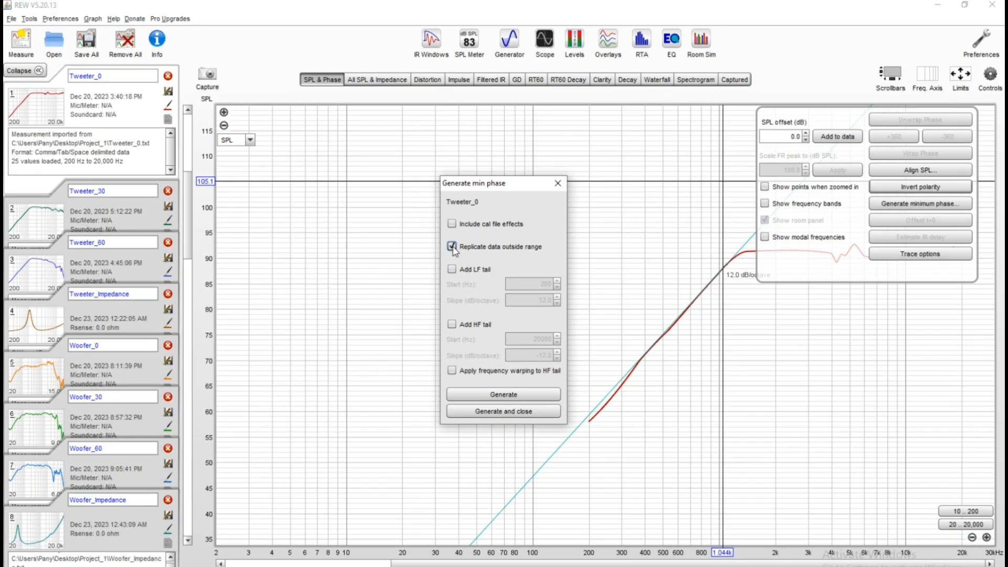
click(497, 394)
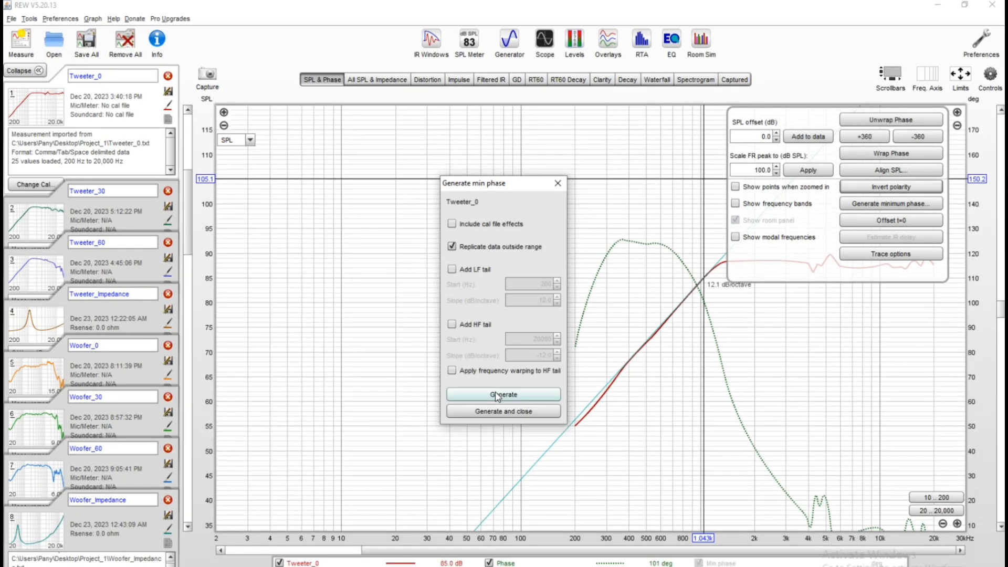
- Generate the minimum phase for the Tweeter_30 and Tweeter_60 measurements with Replicate data outside range enabled
scroll(881, 406, down, 2)
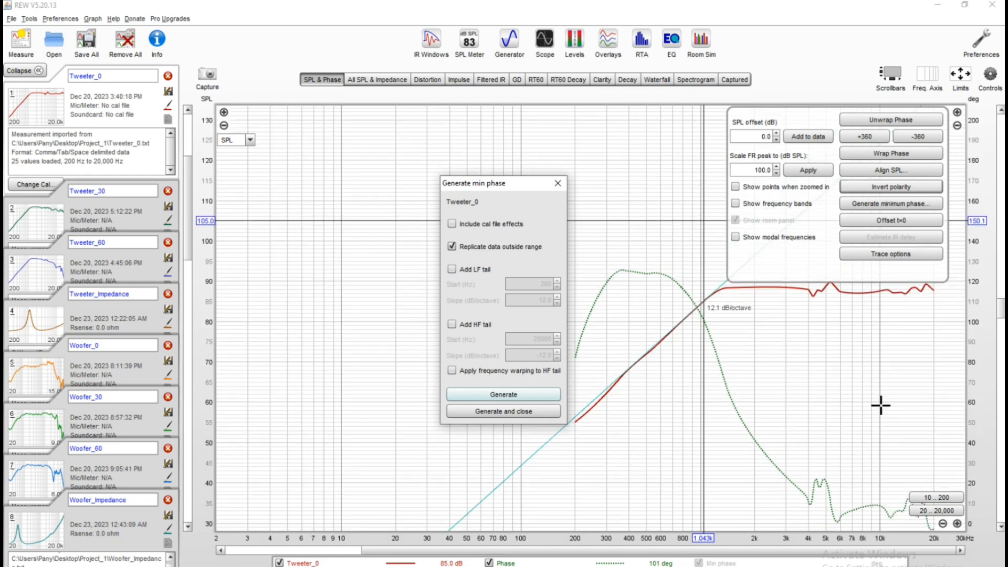
drag(1004, 316, 1004, 323)
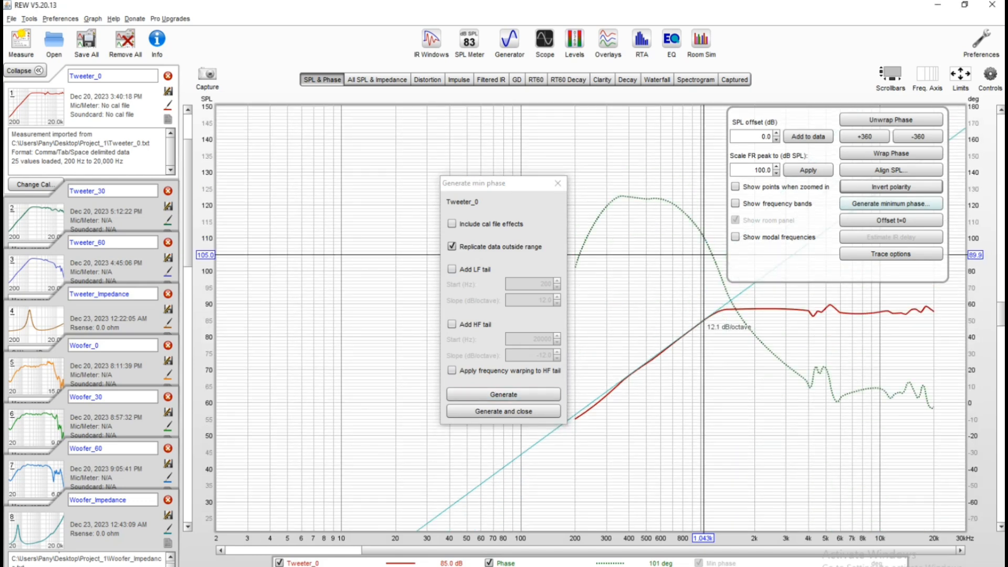
click(109, 226)
click(503, 394)
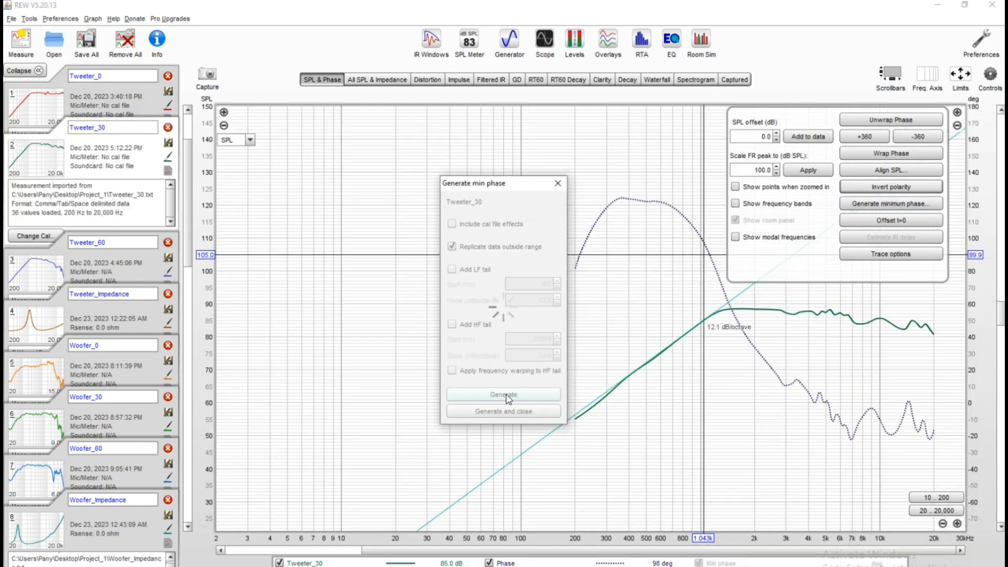
click(75, 273)
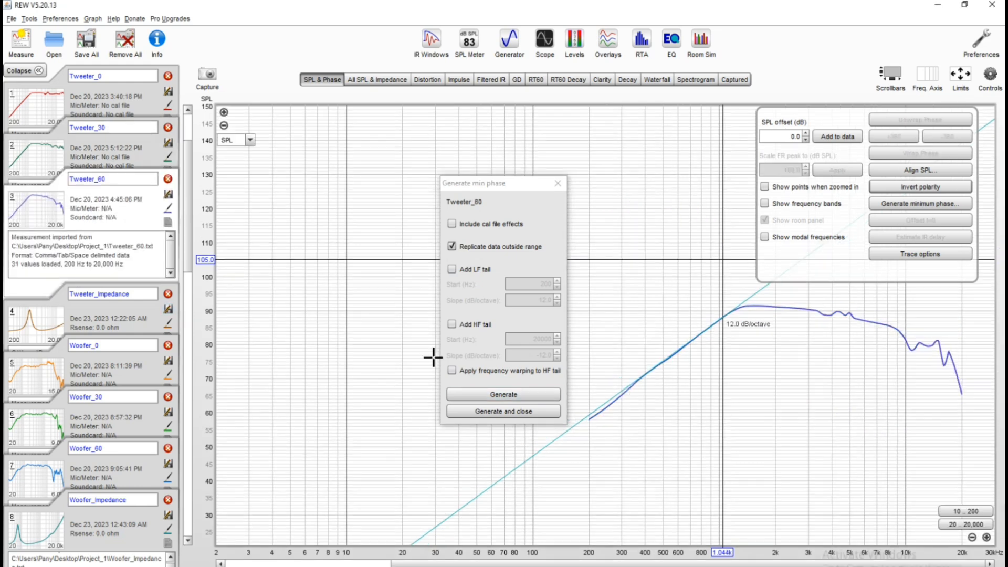
click(505, 395)
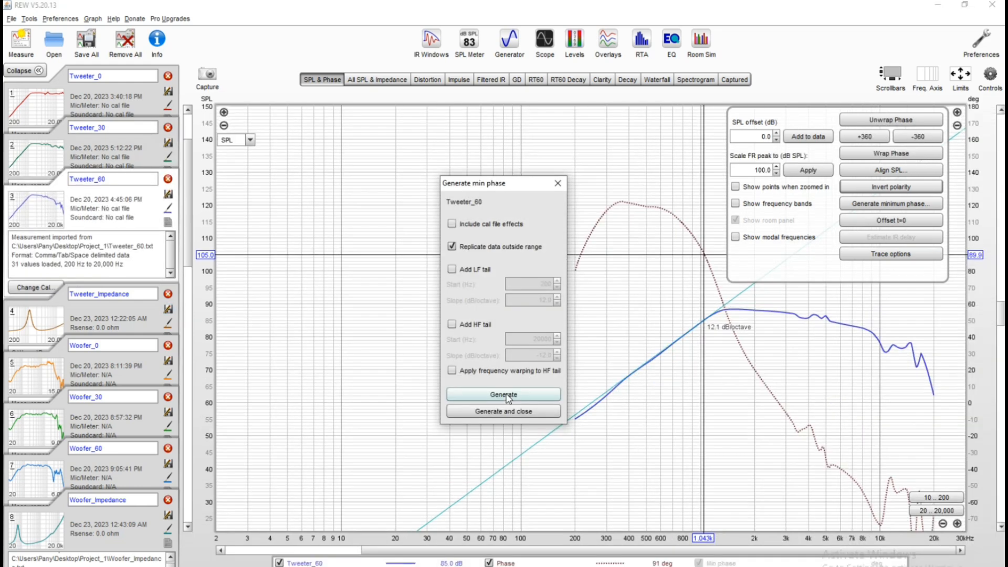
- Generate the minimum phase for Woofer_0, Woofer_30 and Woofer_60 with Replicate data outside range enabled
click(35, 371)
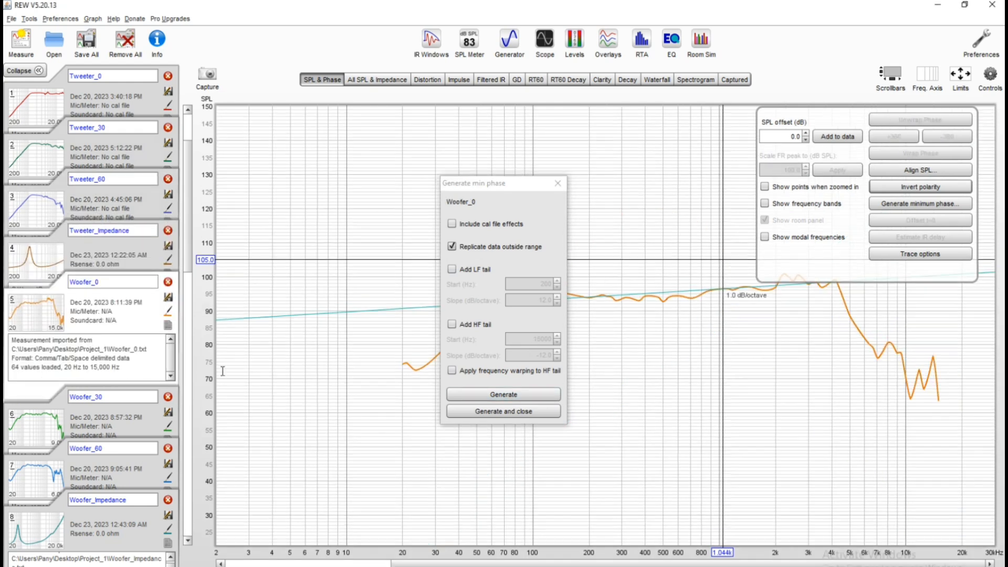
click(492, 395)
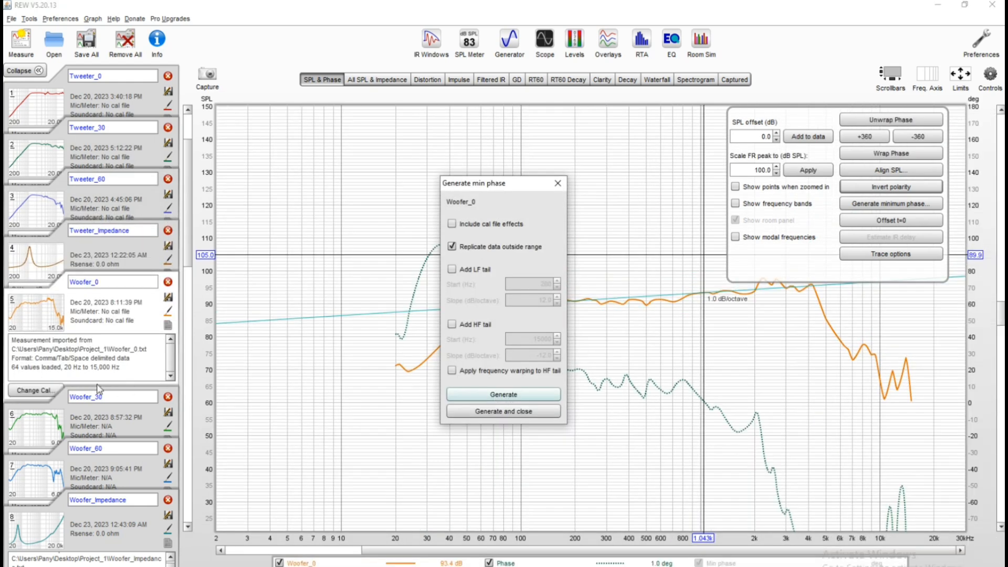
click(62, 420)
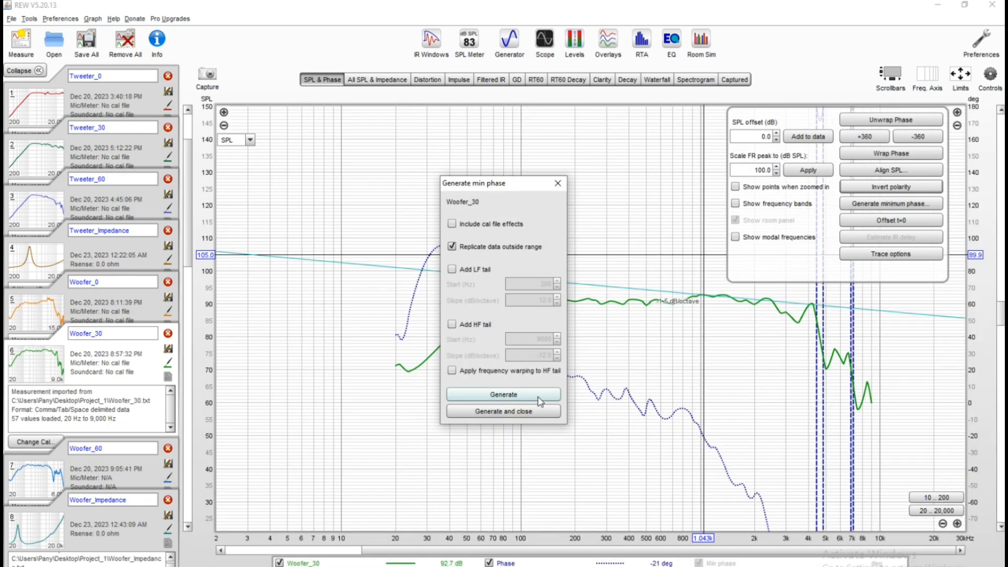
click(41, 484)
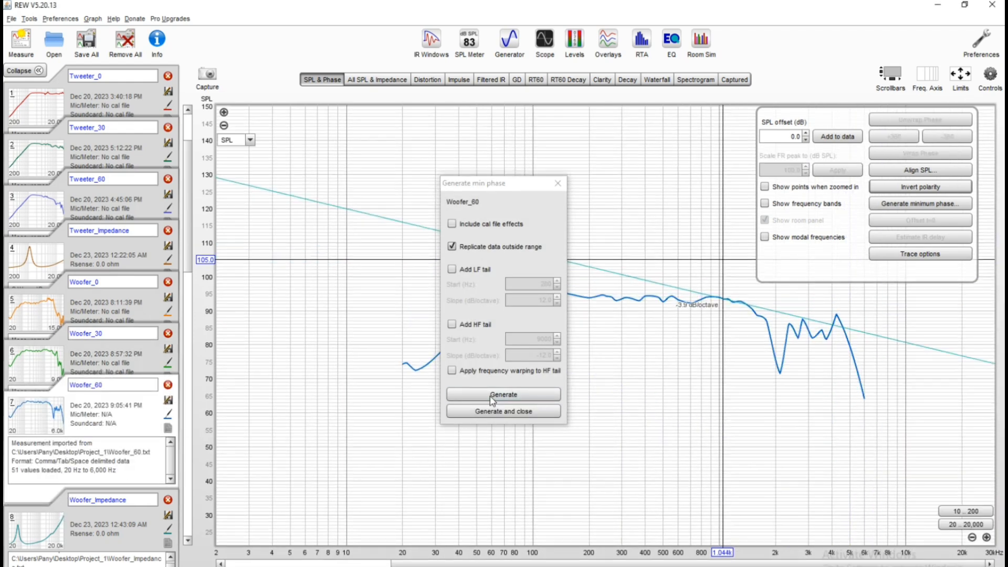
click(492, 398)
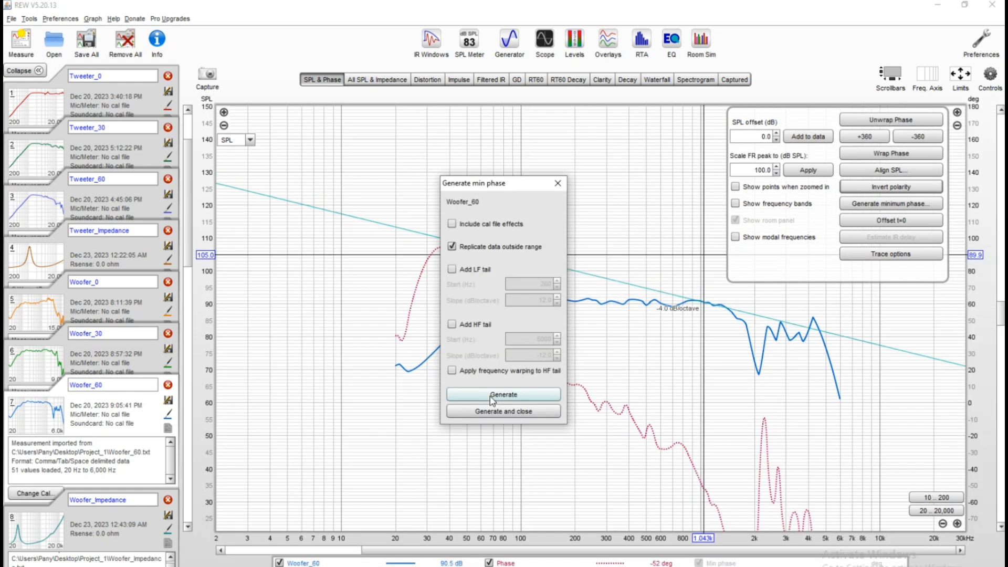
click(556, 186)
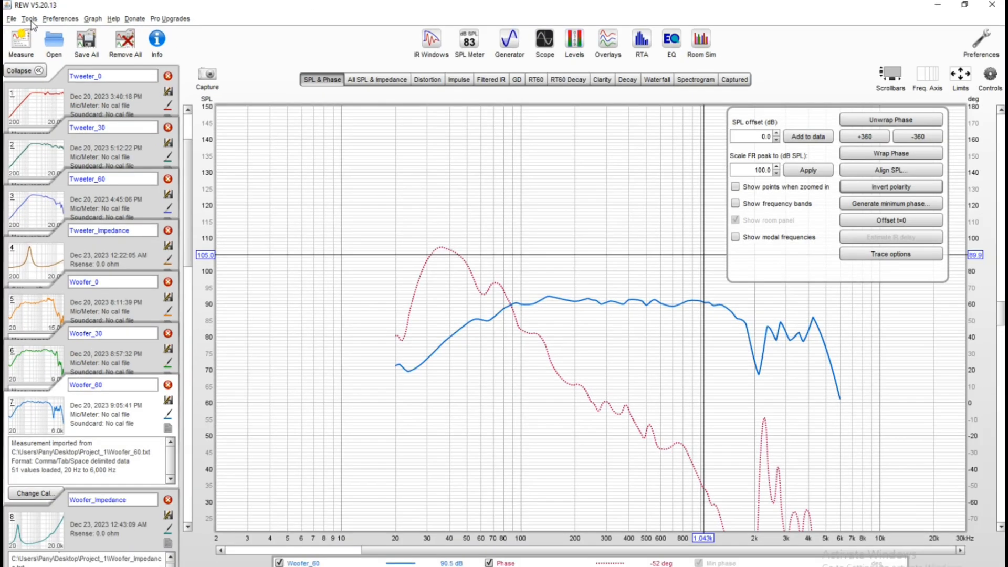
- Unwrap the phase of the selected measurements in the Overlays phase graph and close the overlays
click(27, 17)
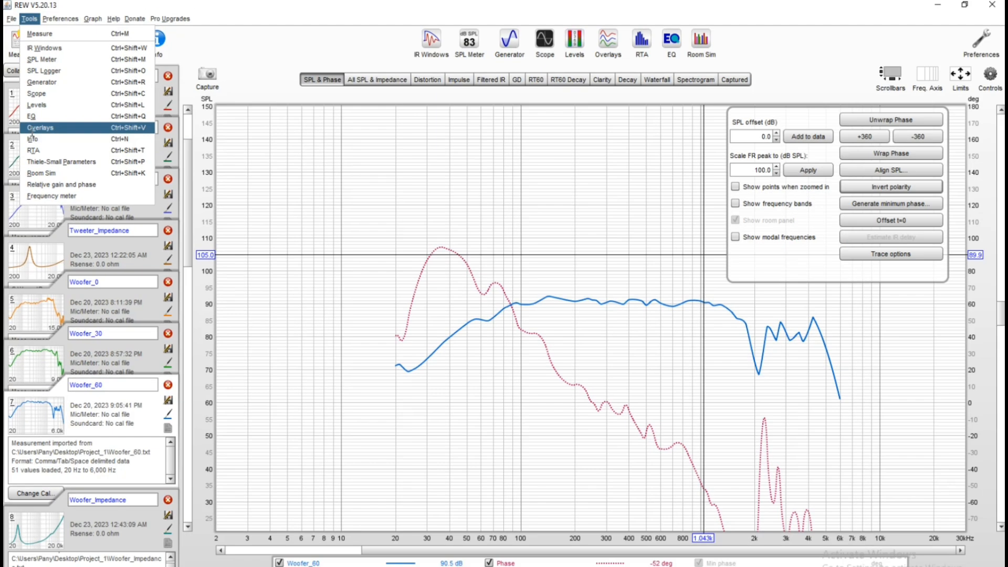
click(31, 131)
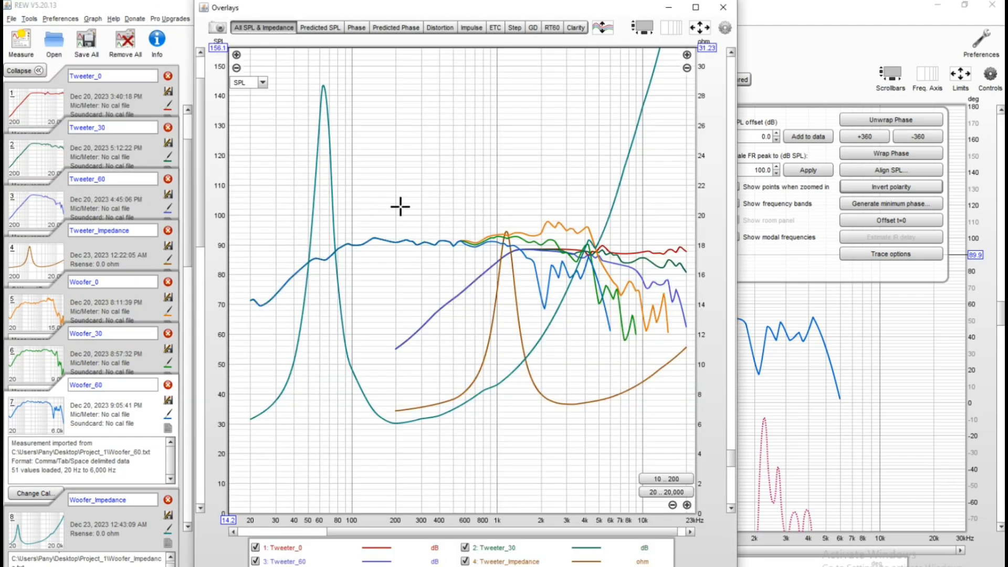
click(363, 31)
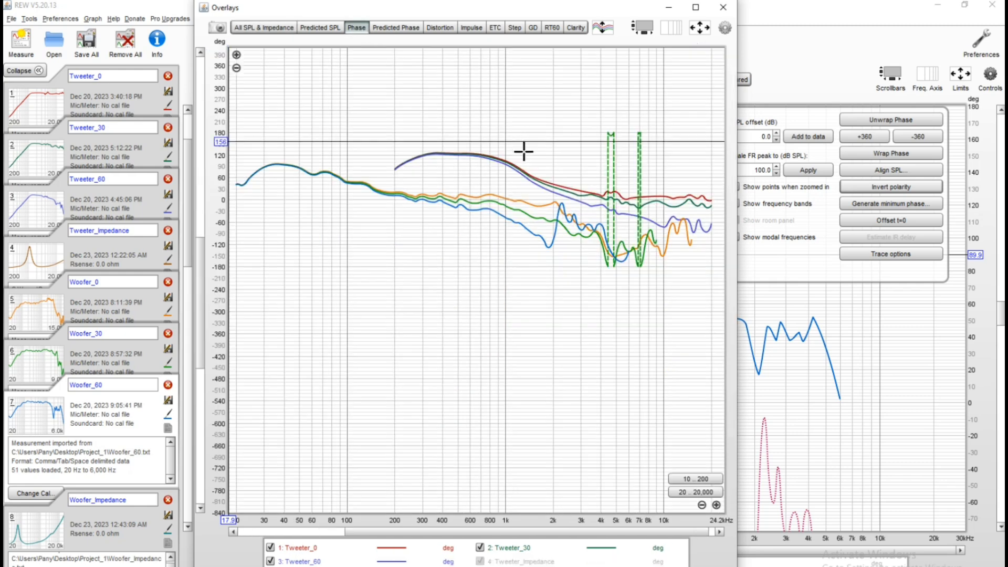
click(725, 29)
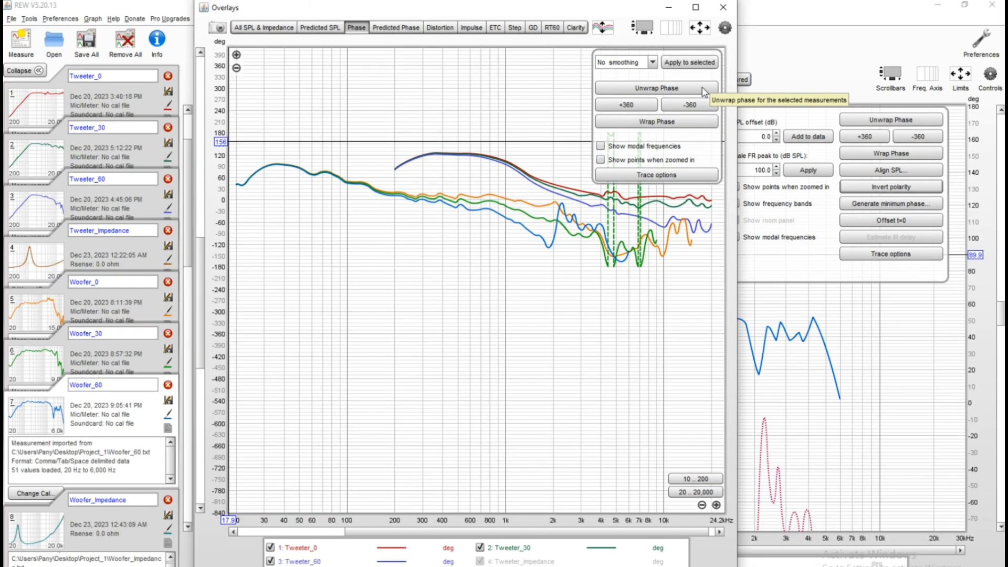
click(701, 87)
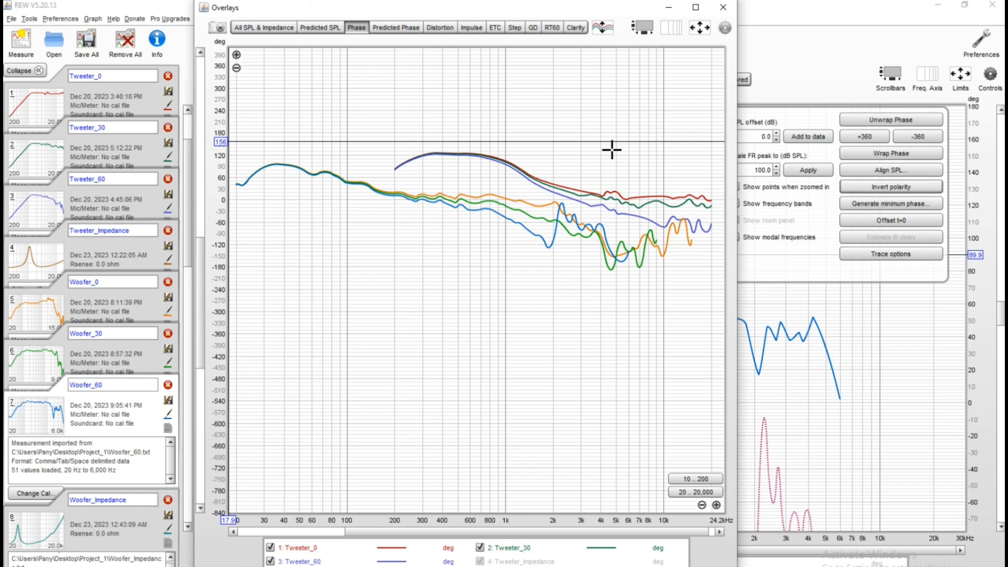
click(724, 9)
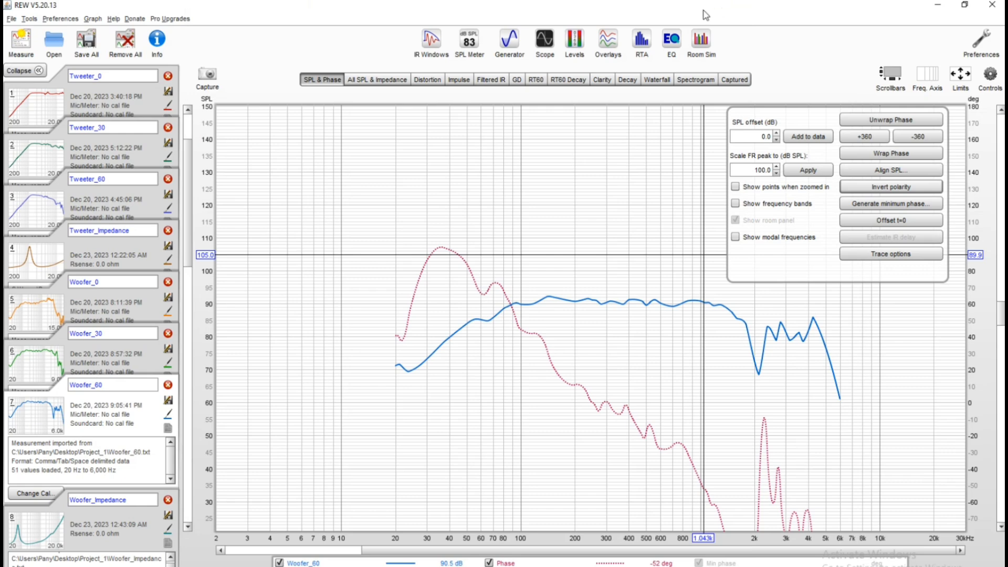
- Export all measurements as separate space-delimited .txt files in SPL units to the Project 1 Vituix folder on the Desktop
click(11, 19)
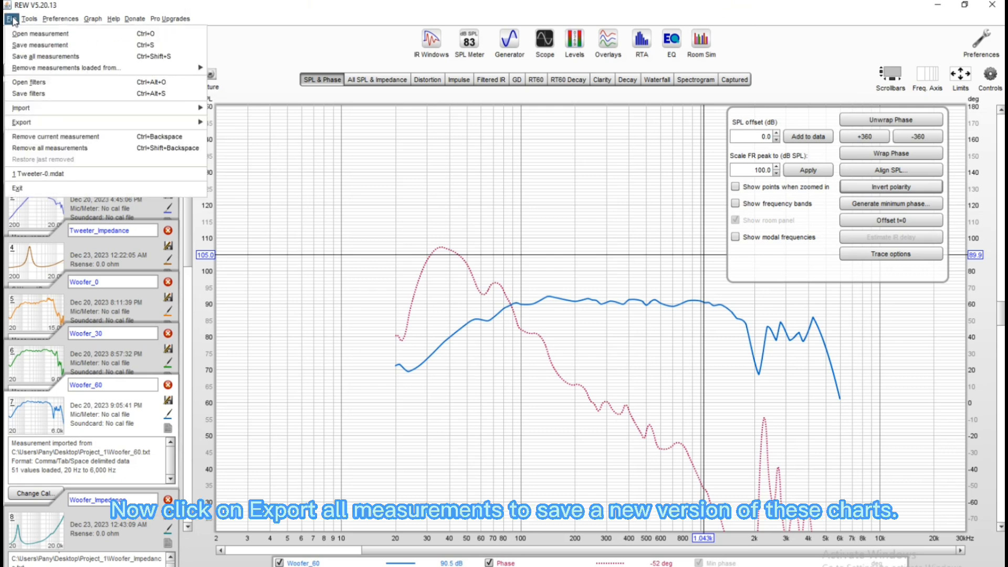
mouse_move(58, 126)
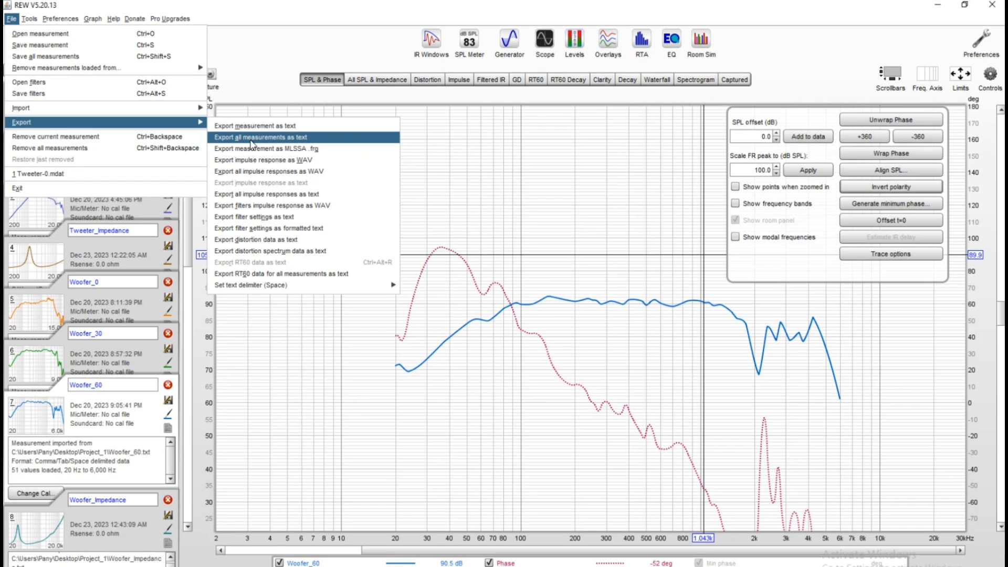
click(250, 139)
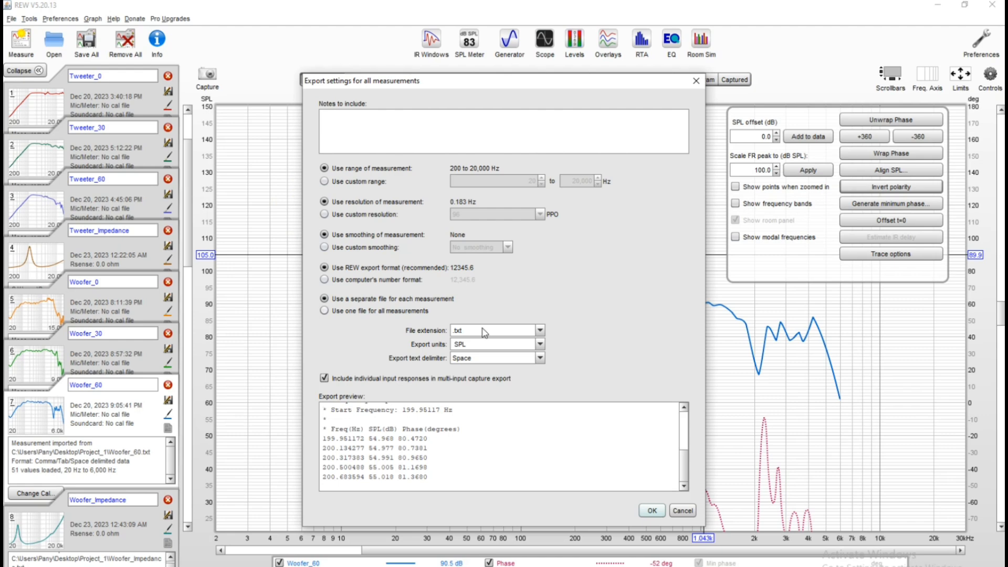
click(652, 510)
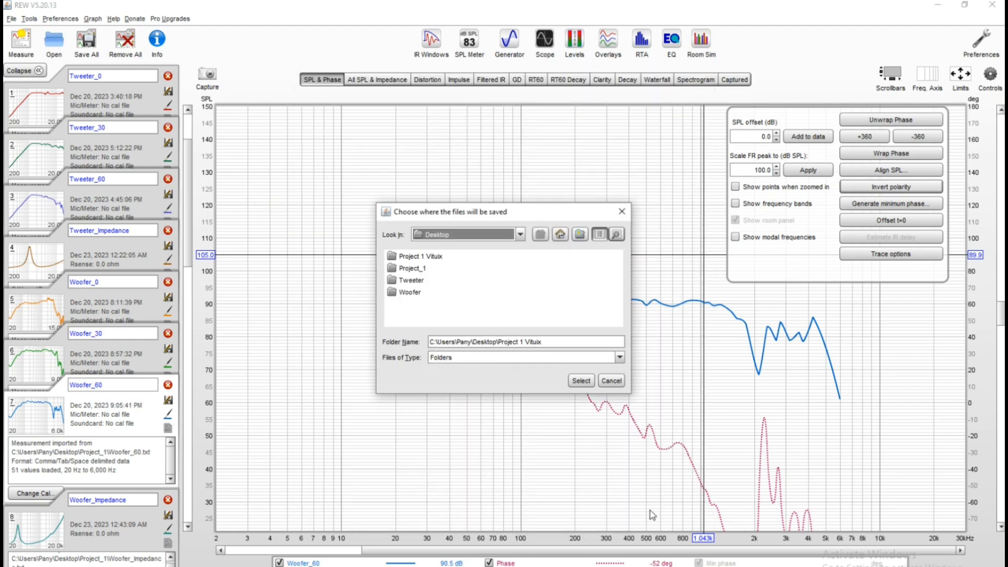
click(423, 257)
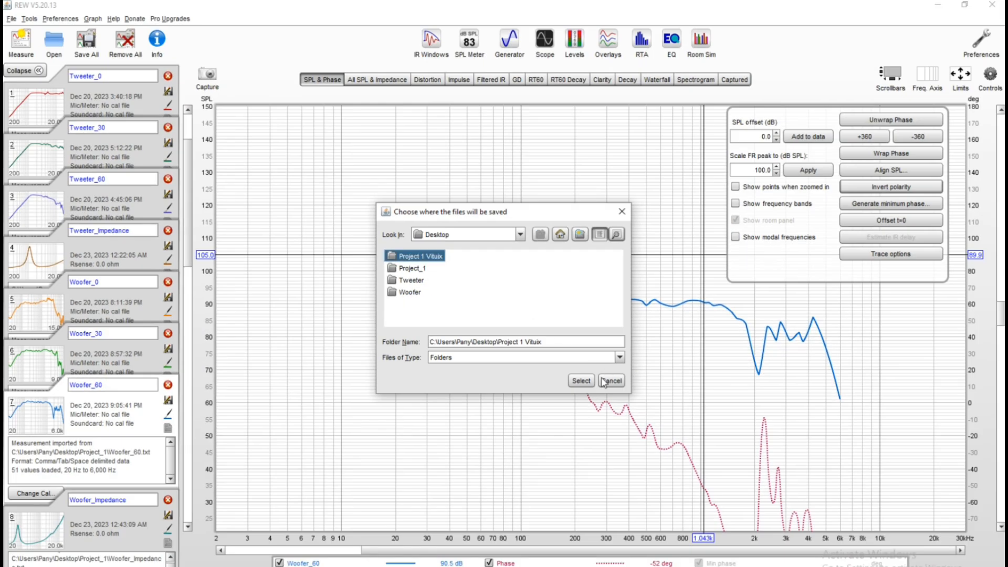
click(581, 381)
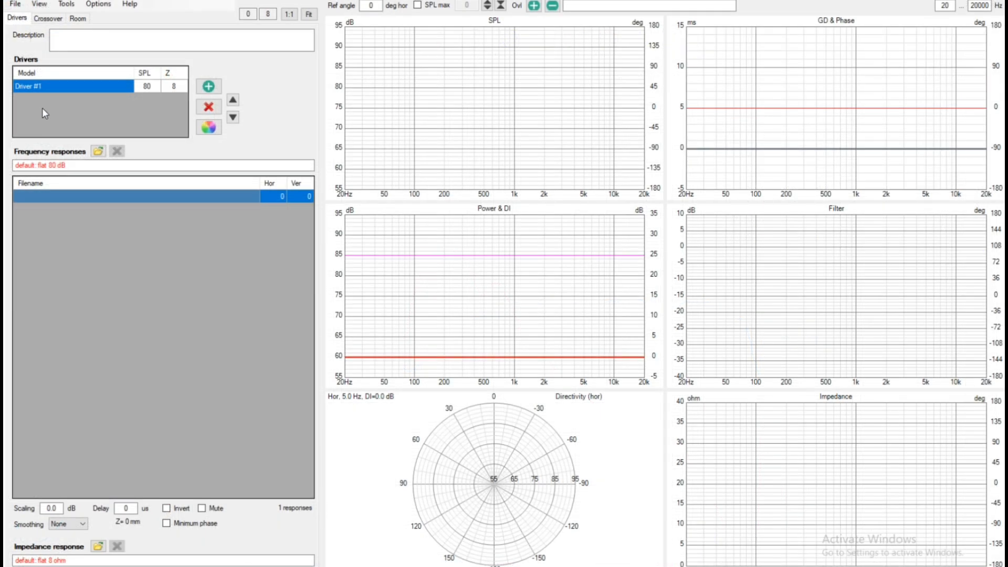
- Switch to VituixCAD, add a second driver to the project and rename Driver #1 as Woofer
click(214, 86)
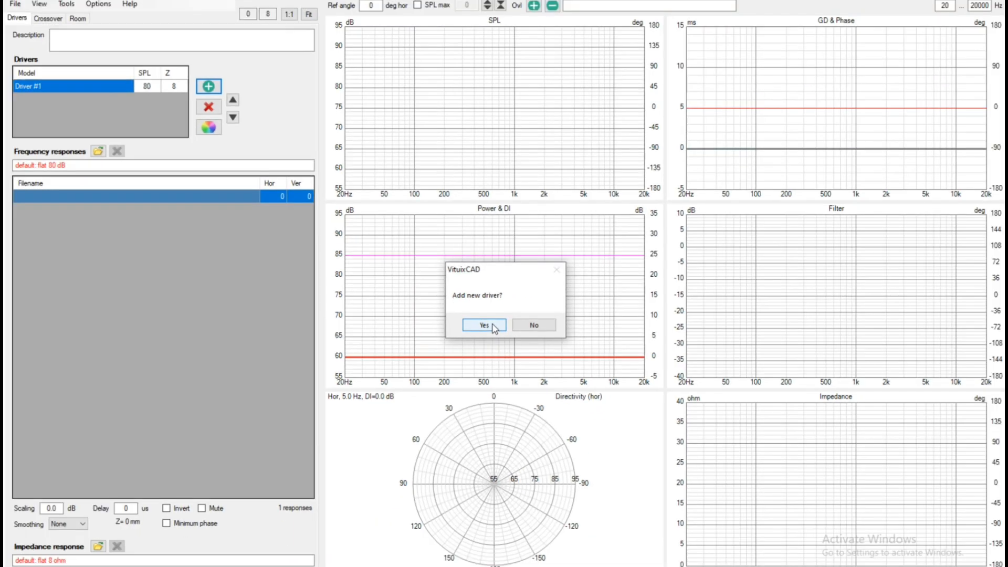
click(485, 325)
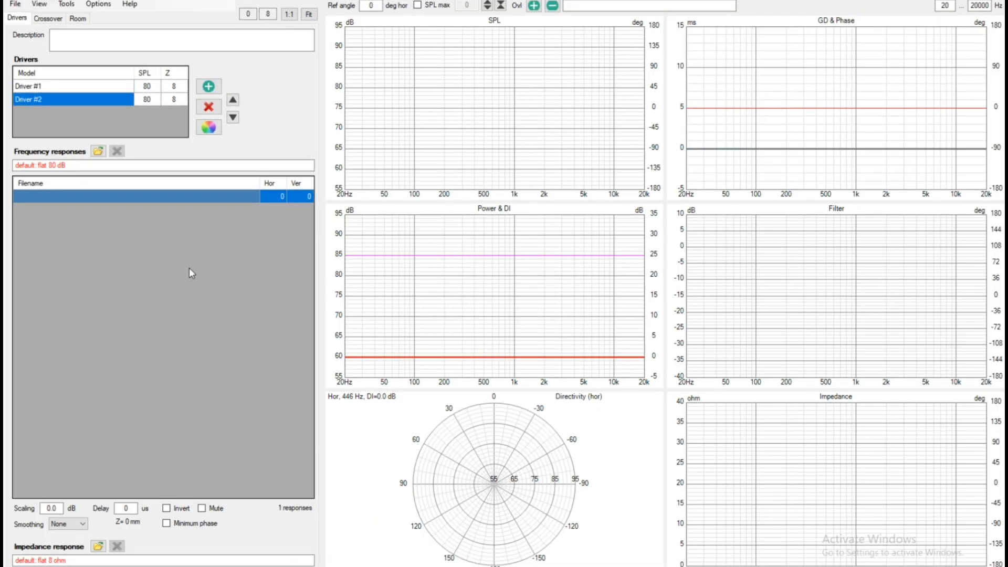
click(32, 87)
click(42, 87)
drag(44, 86, 17, 84)
text(W)
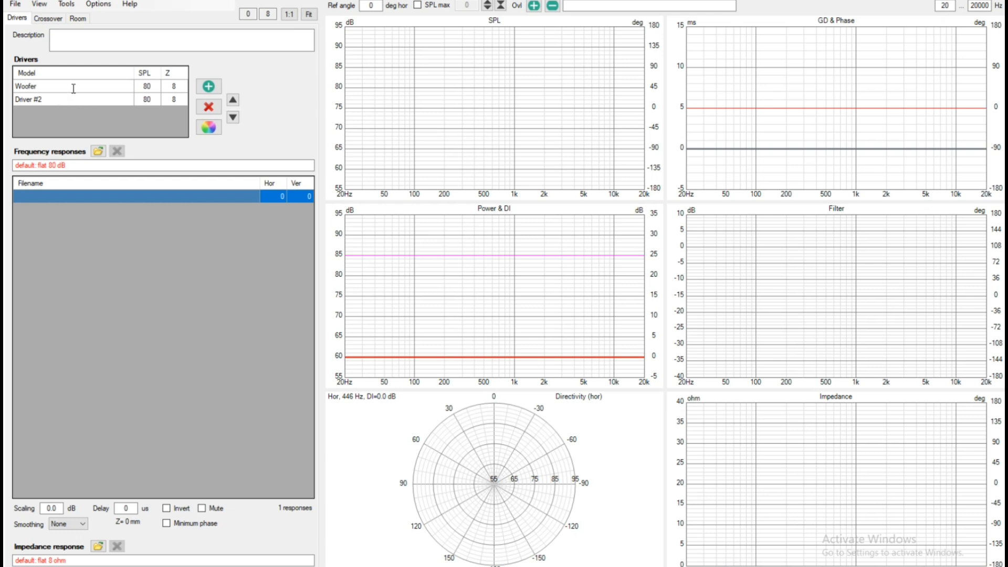
text(oofer)
key(Return)
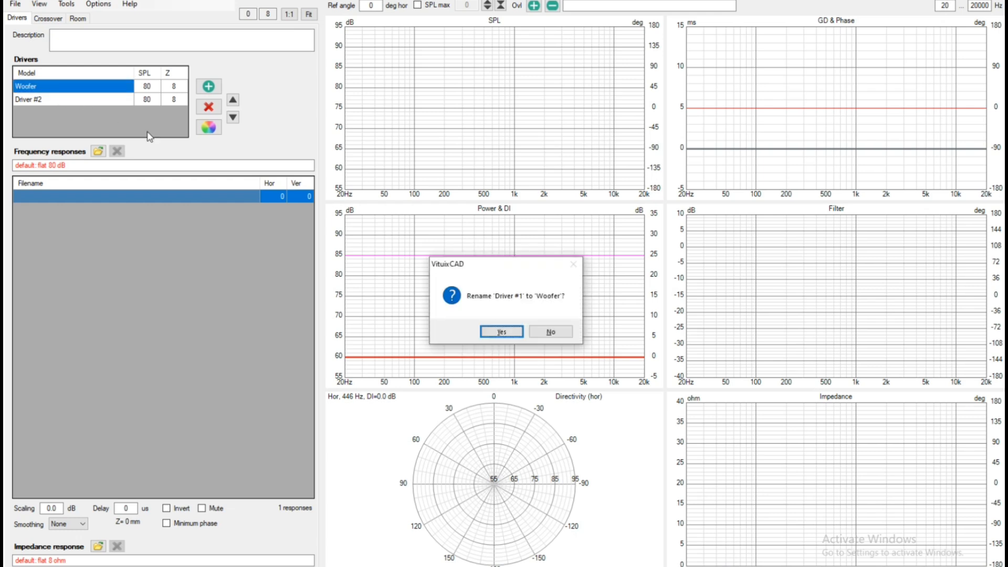
click(494, 333)
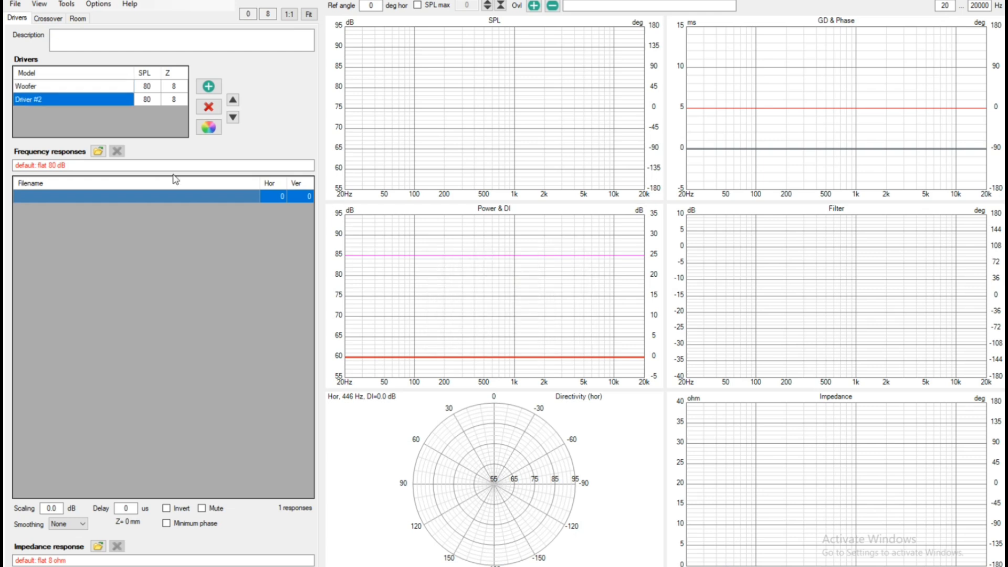
- Rename Driver #2 as Tweeter
click(42, 99)
text(Tweeter)
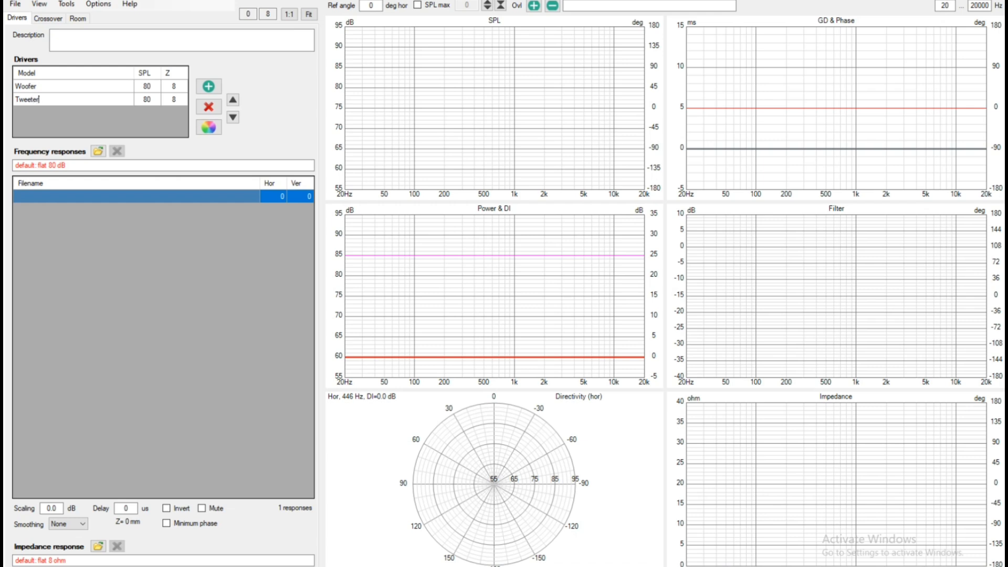
key(Return)
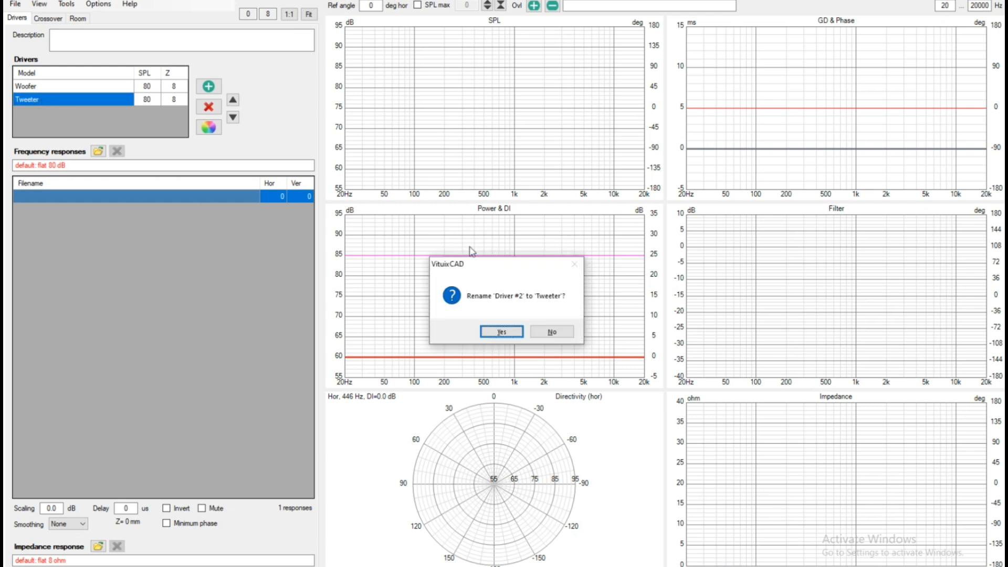
click(502, 333)
- Load Woofer_0.txt, Woofer_30.txt and Woofer_60.txt from the Project 1 Vituix folder as the Woofer driver's frequency responses
click(35, 87)
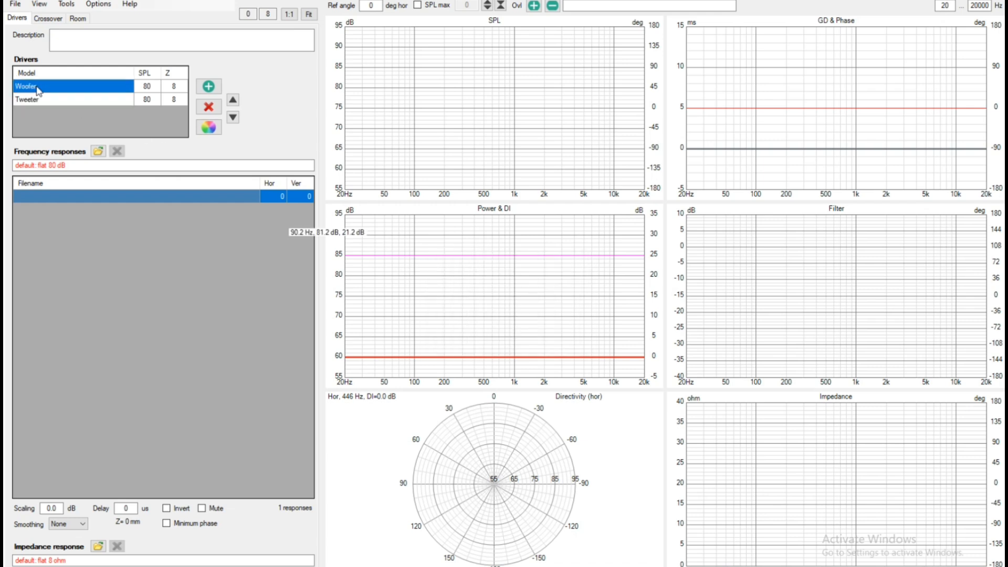
click(97, 151)
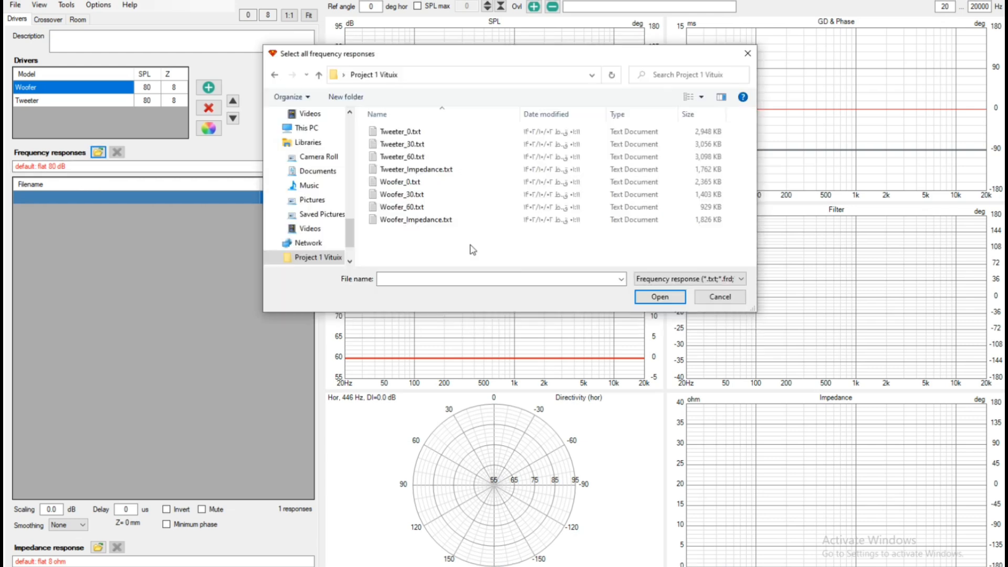
drag(381, 185, 387, 208)
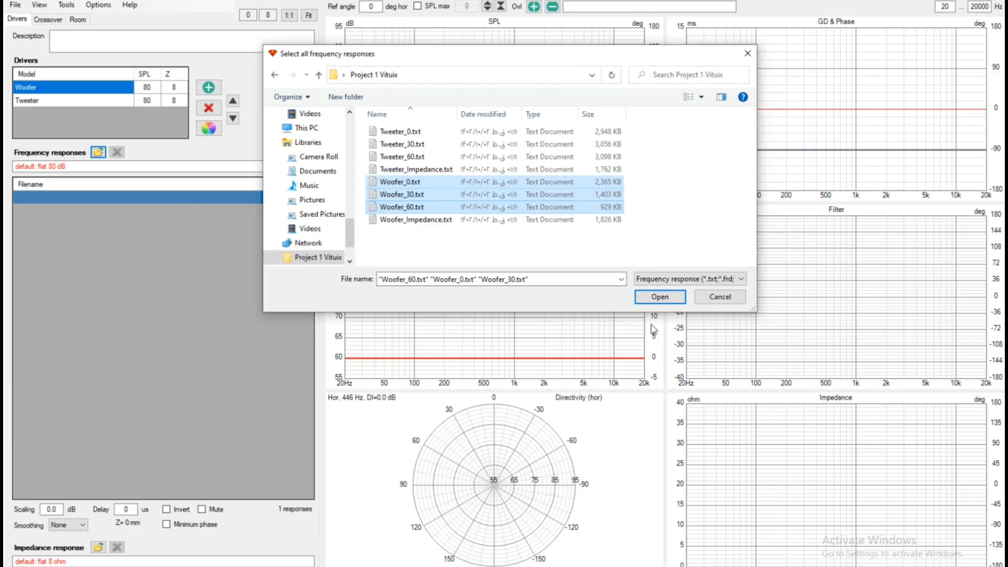
click(662, 298)
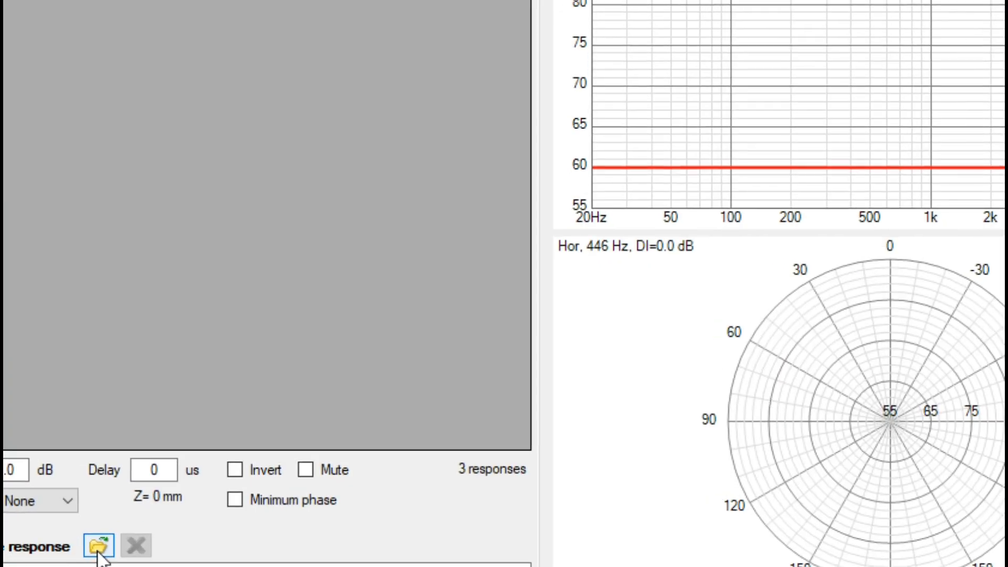
- Load Woofer_Impedance.txt from the Project 1 Vituix folder as the Woofer driver's impedance response
click(98, 549)
click(407, 221)
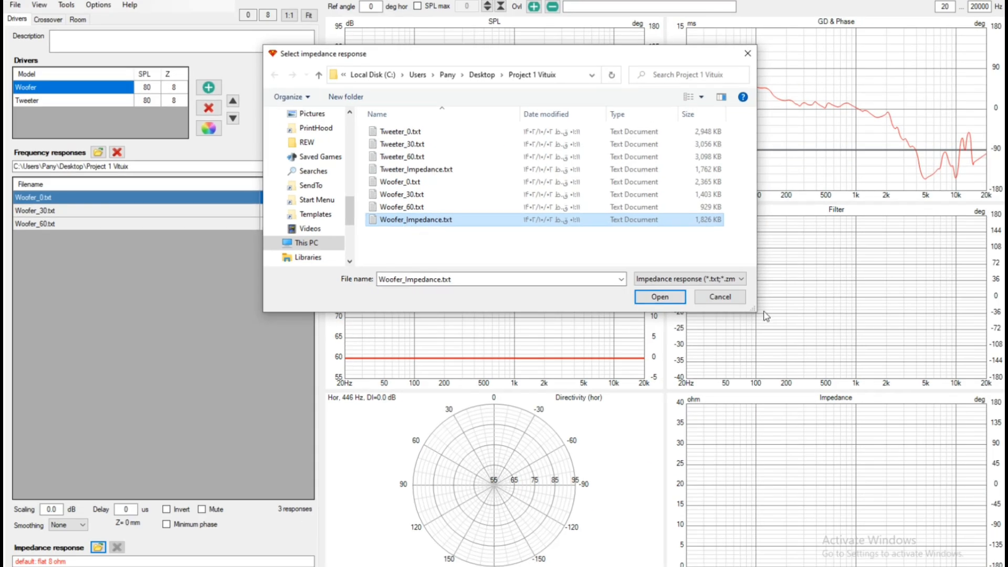
click(679, 301)
- Load Tweeter_0.txt, Tweeter_30.txt and Tweeter_60.txt from the Project 1 Vituix folder as the Tweeter driver's frequency responses
click(39, 105)
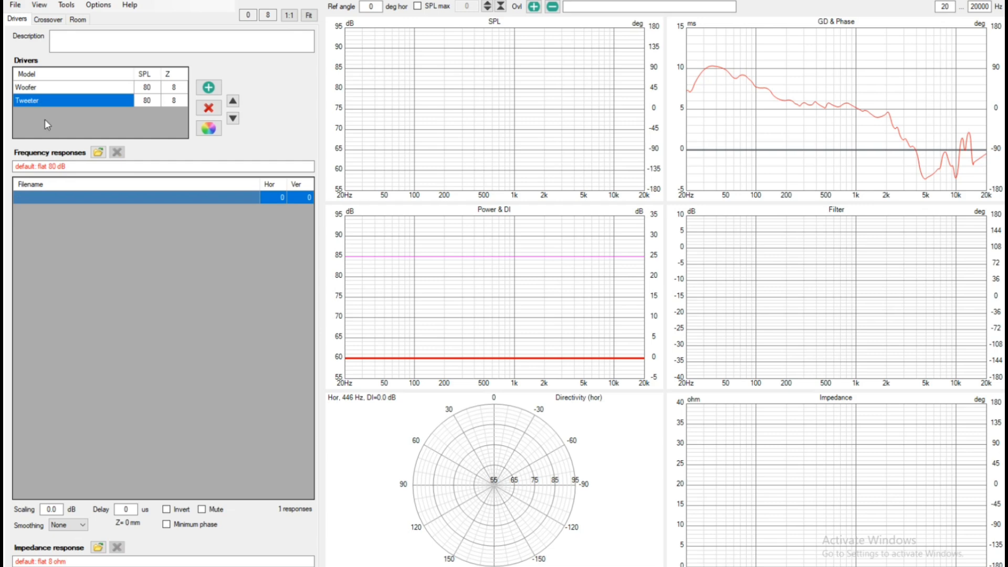
click(98, 152)
click(400, 132)
shift+click(402, 143)
shift+click(397, 157)
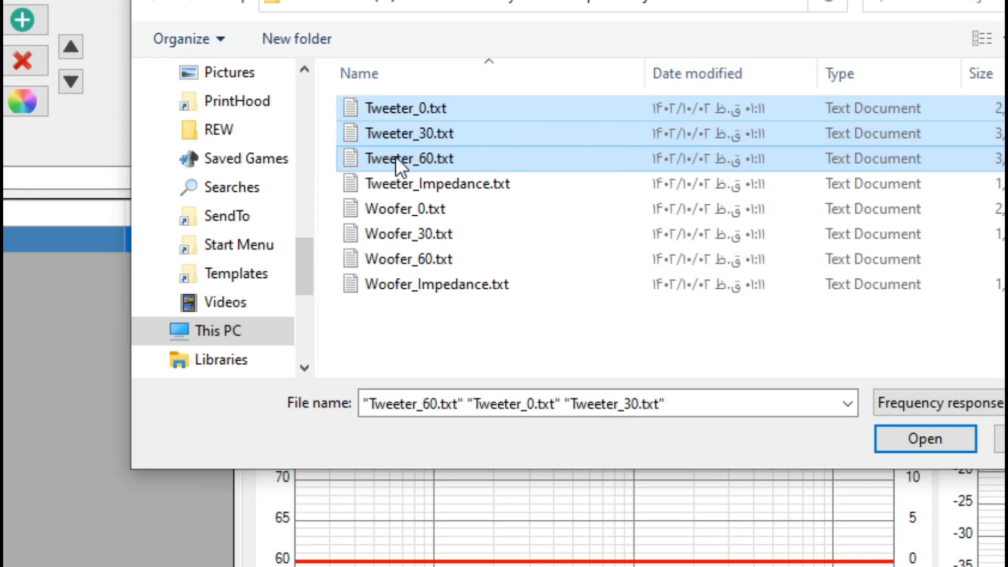
click(668, 299)
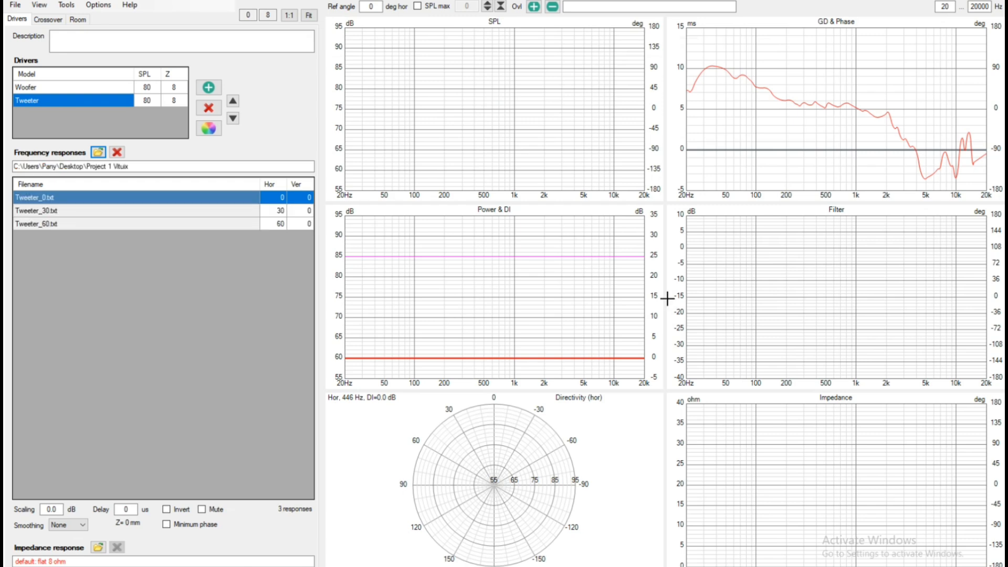
- Load Tweeter_Impedance.txt from the Project 1 Vituix folder as the Tweeter driver's impedance response
click(98, 547)
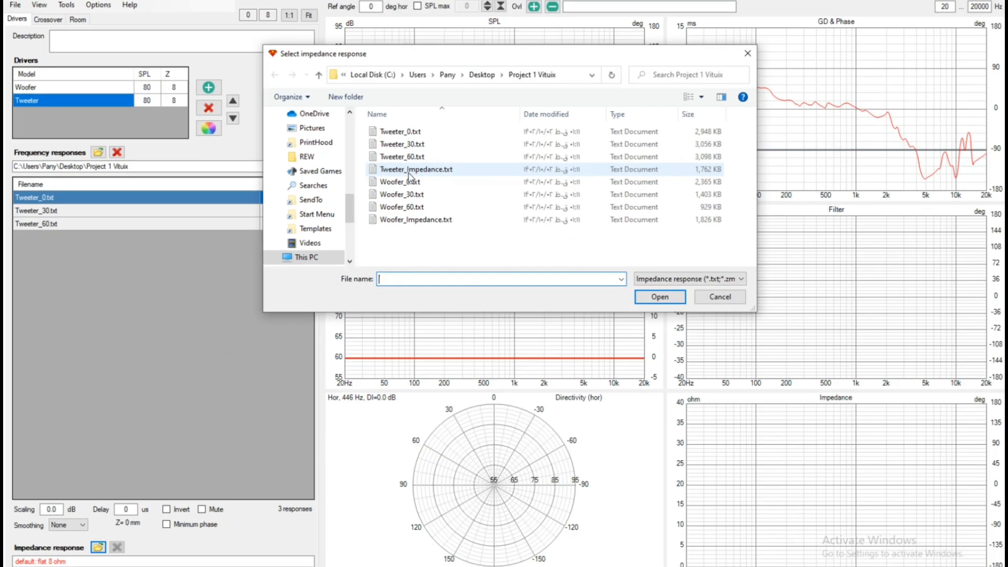
click(409, 173)
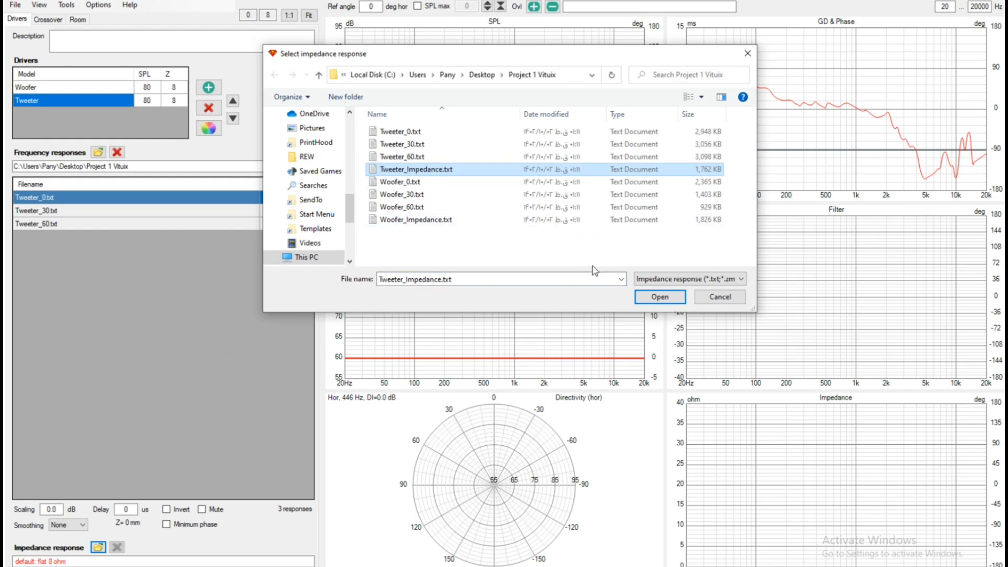
click(656, 297)
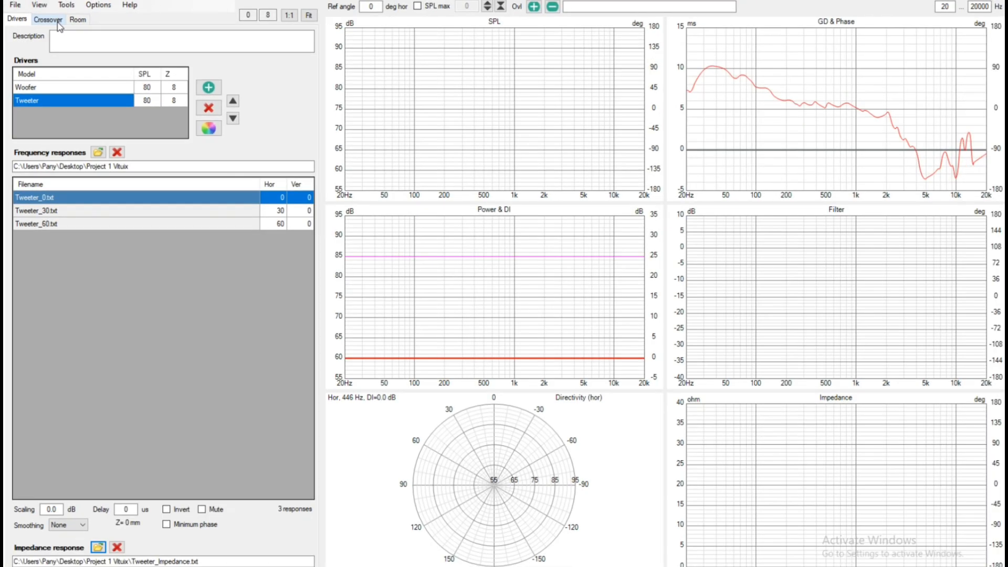
- Add the Tweeter driver to the crossover schematic and place it directly below the Woofer
click(59, 24)
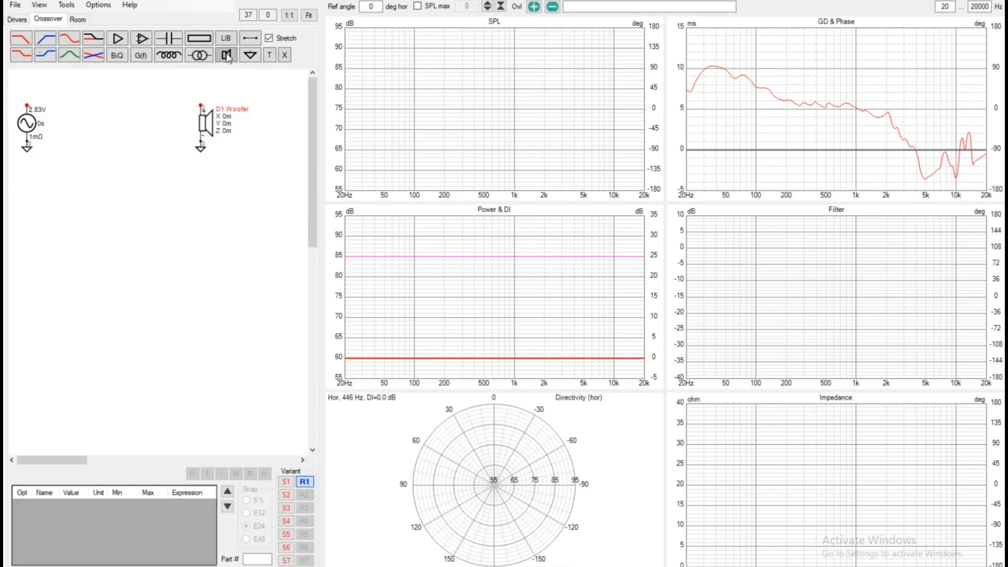
click(217, 156)
drag(217, 155, 206, 211)
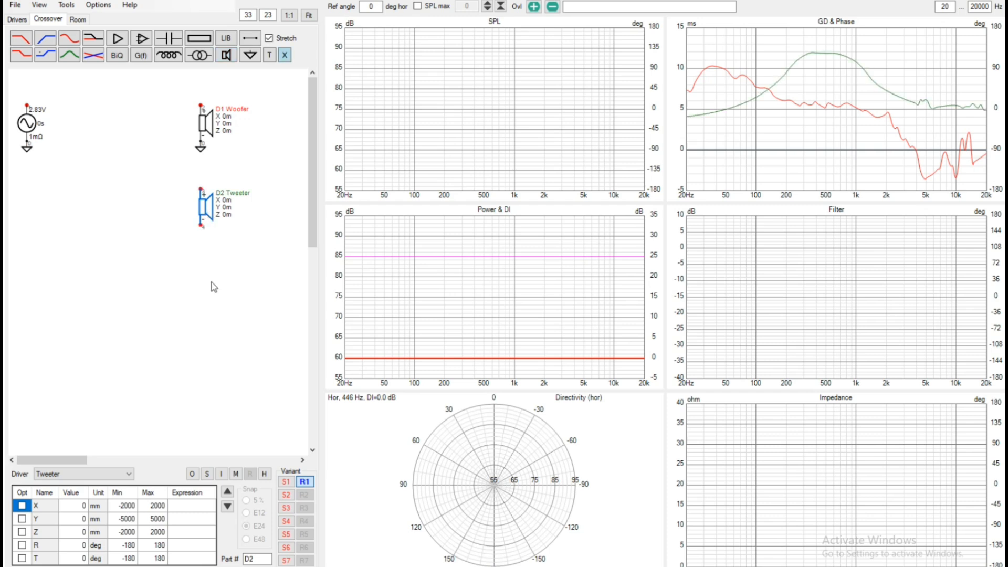
- Wire the 2.83V source to the Woofer's positive terminal and branch that wire to the Tweeter's positive terminal
click(207, 129)
click(208, 209)
drag(26, 103, 201, 105)
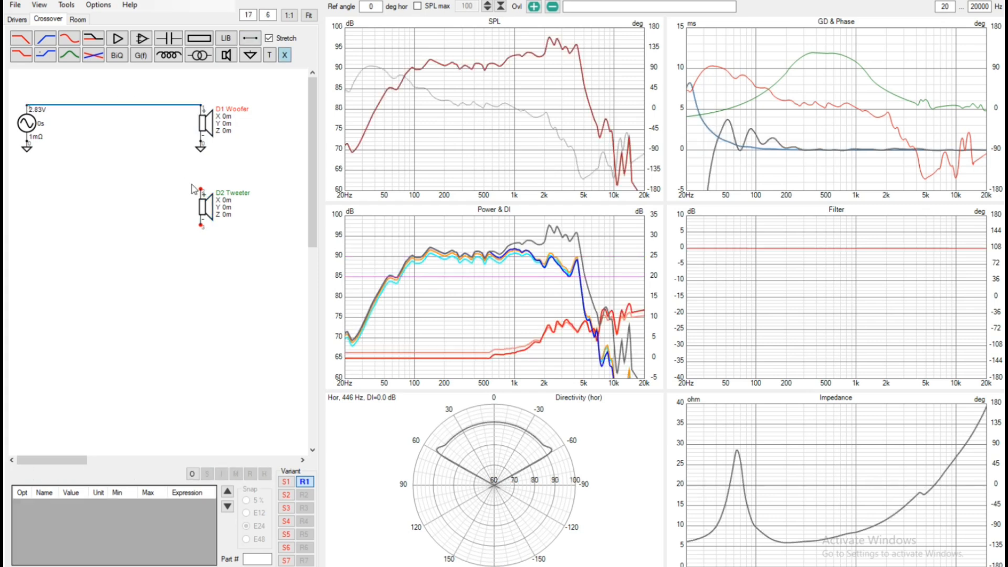
mouse_move(199, 188)
mouse_down()
mouse_move(130, 188)
mouse_move(122, 104)
mouse_up()
- Add a ground symbol at the Tweeter's negative terminal
click(250, 54)
click(202, 235)
- Isolate each driver in turn: detach the Tweeter's ground, reattach it, and pull the ground off the Woofer's negative terminal
drag(201, 233, 201, 244)
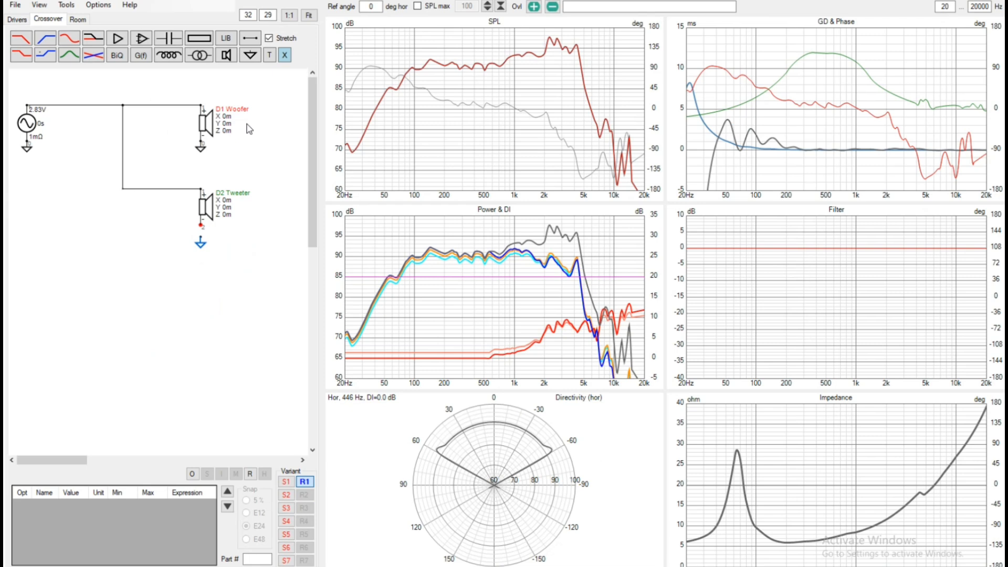
drag(200, 241, 199, 234)
drag(199, 149, 200, 155)
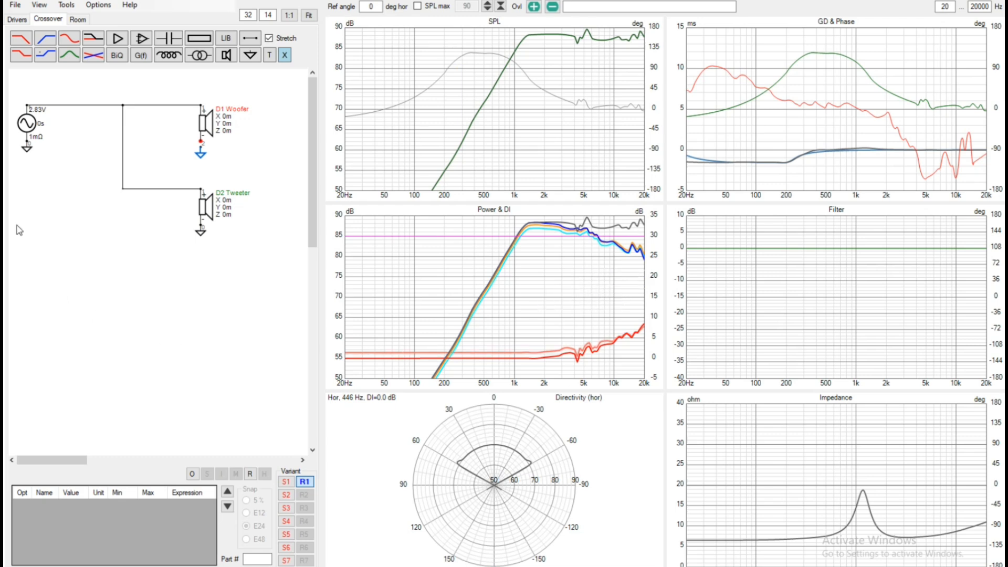
- Save the project as "My project" in the VituixCAD Projects folder
click(16, 5)
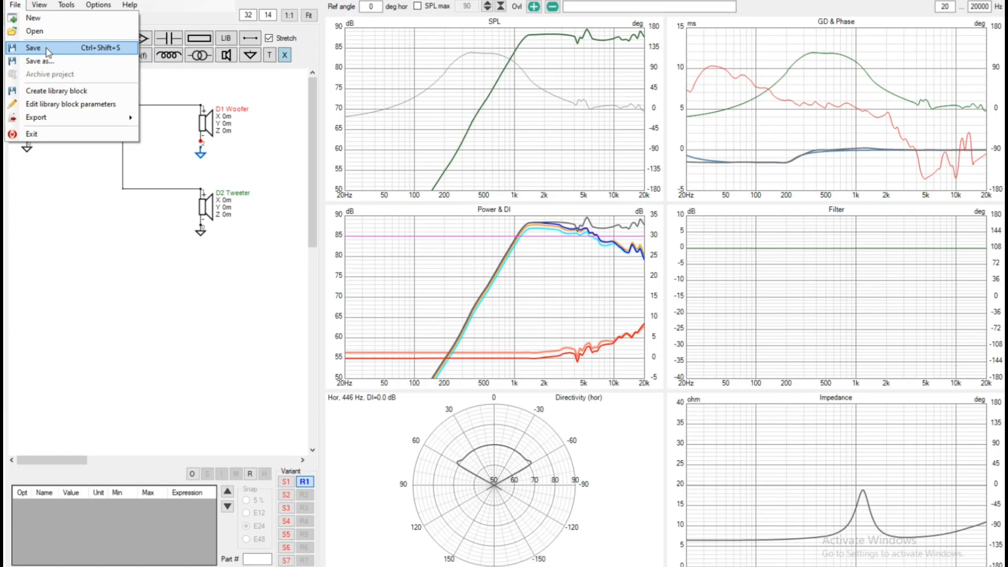
click(49, 52)
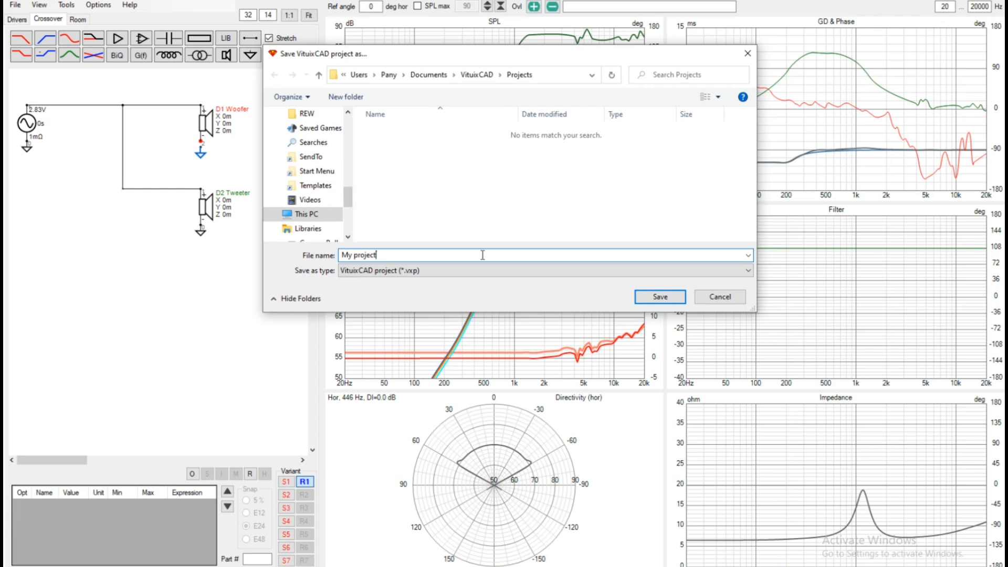
click(660, 297)
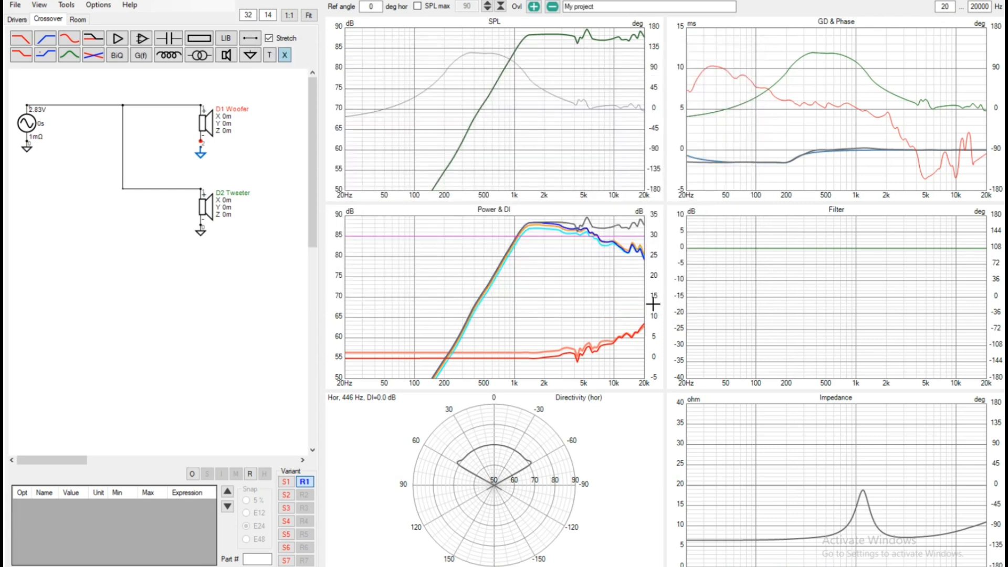